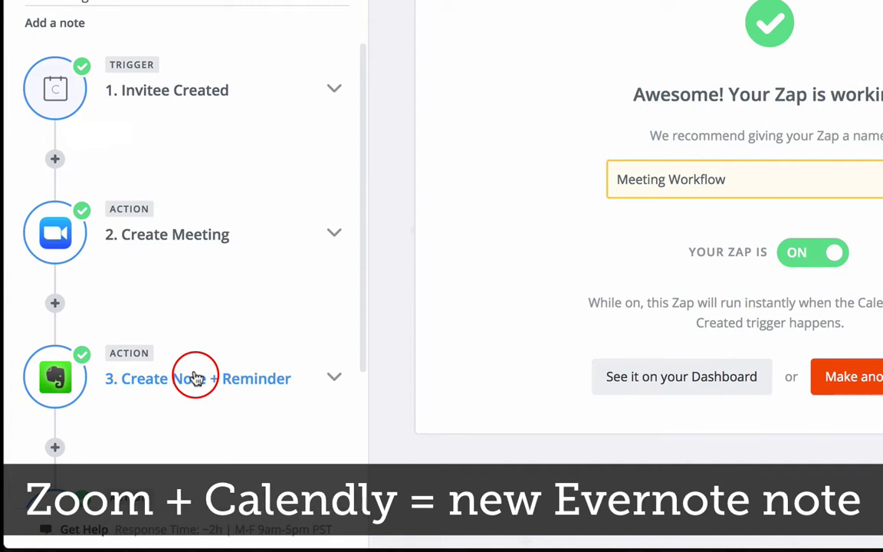
scroll(209, 307, down, 2)
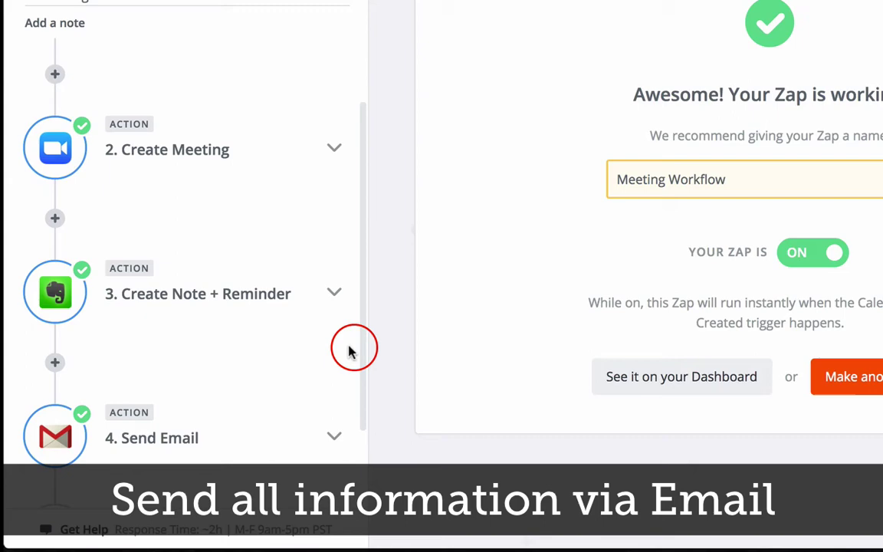
scroll(349, 351, up, 2)
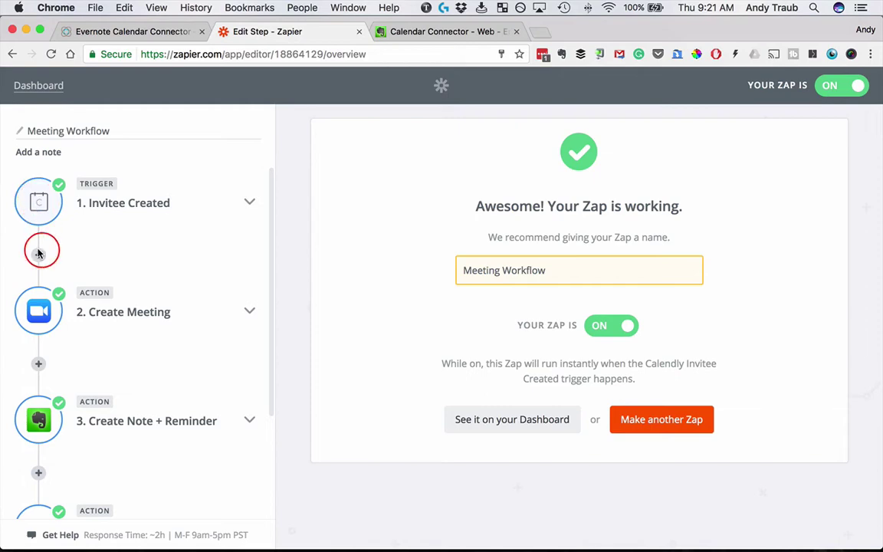
Step: Review the Calendly app, Invitee Created trigger and connected account, then test to pull a sample invitee
click(49, 203)
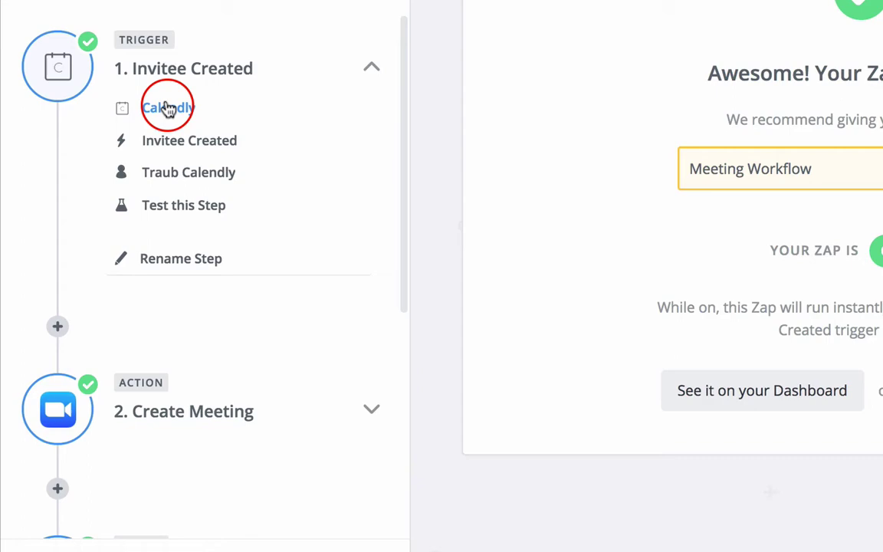
click(168, 108)
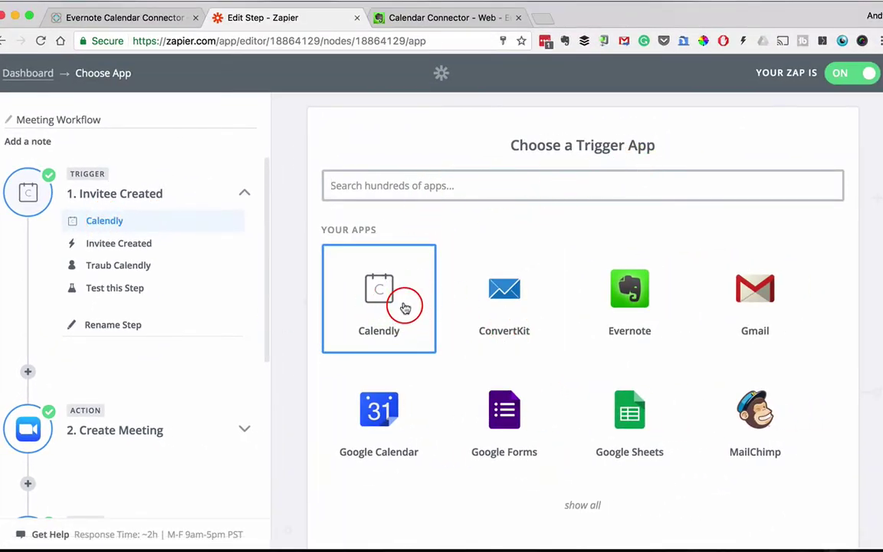
click(123, 243)
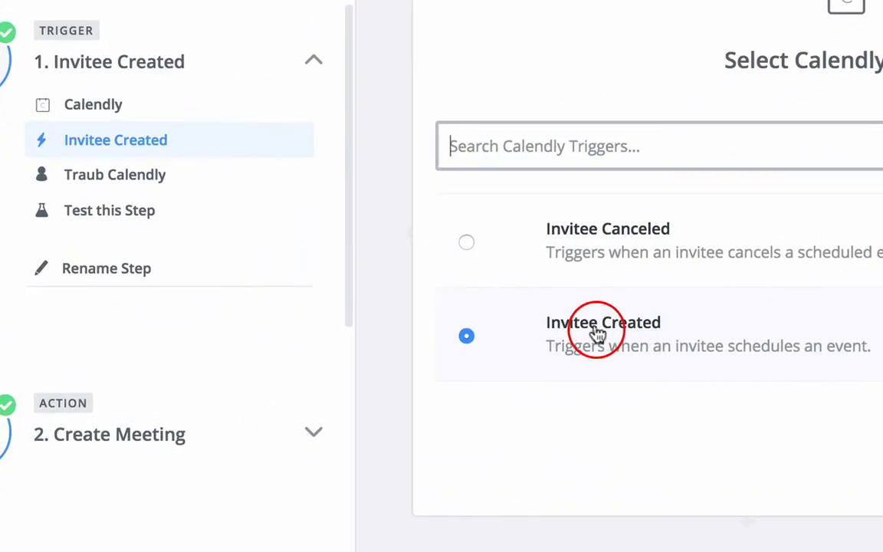
click(114, 173)
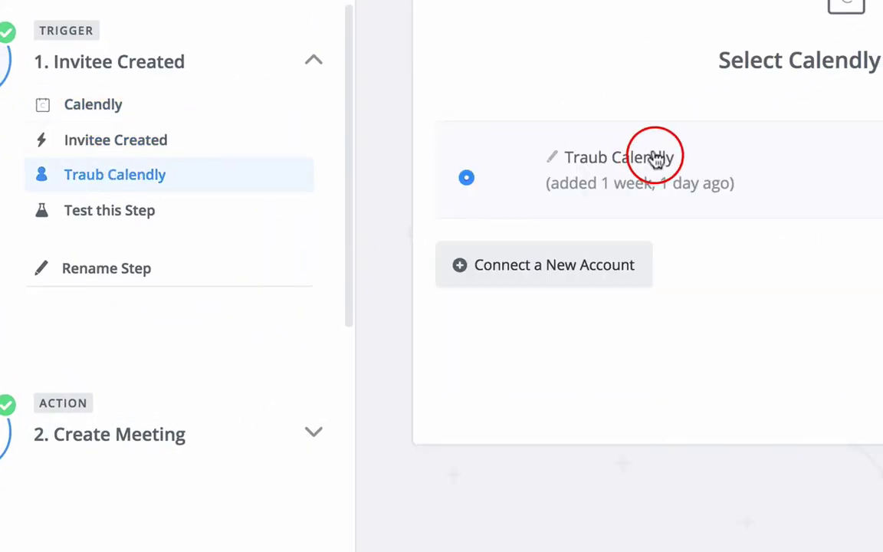
click(130, 215)
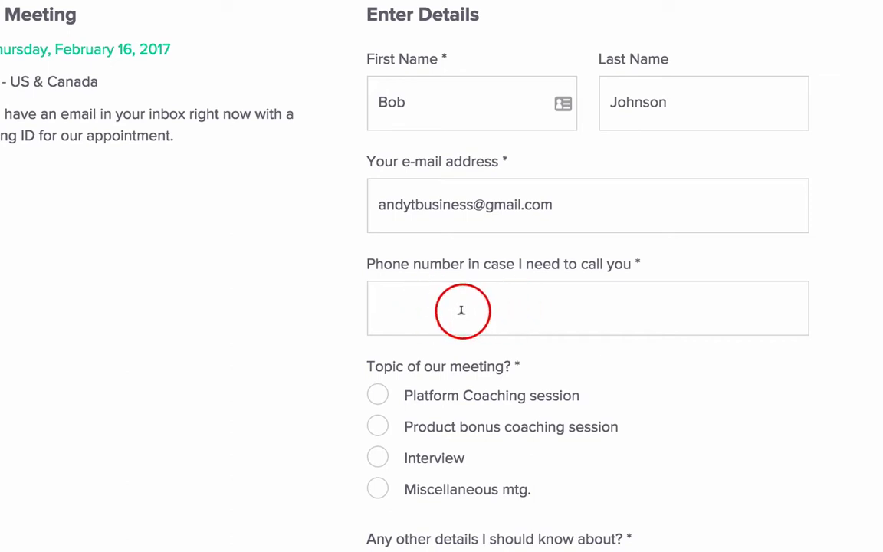
Step: Move down the test booking form to the other-details answer box
scroll(418, 431, down, 3)
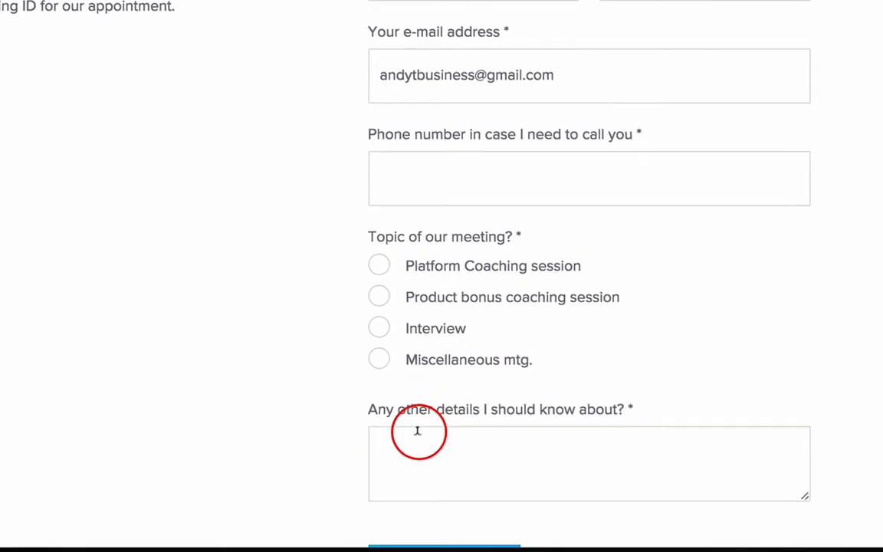
click(416, 436)
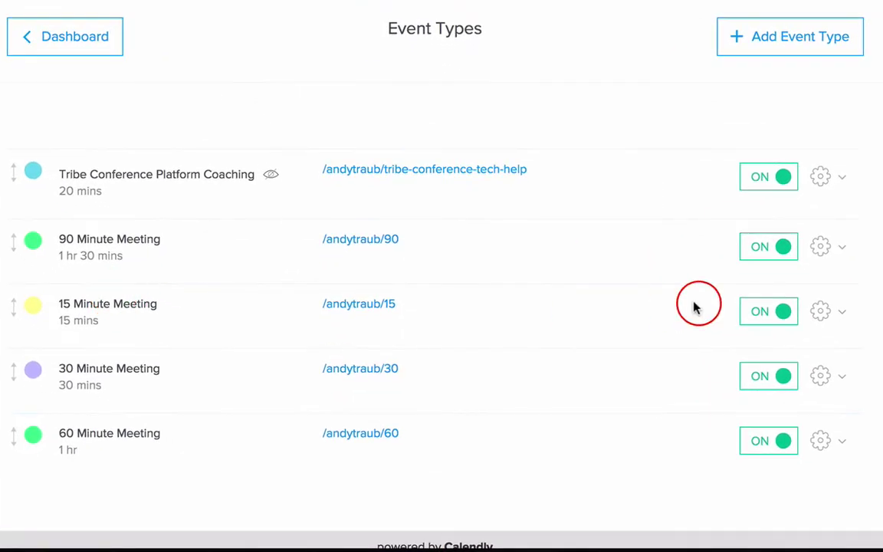
Step: Edit the 15 Minute Meeting event type and expand its Invitee Questions
click(829, 311)
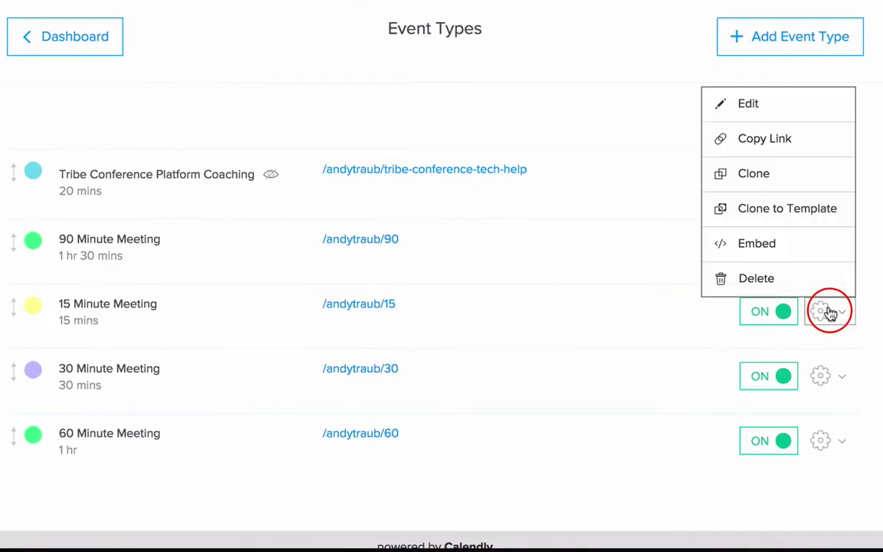
click(746, 111)
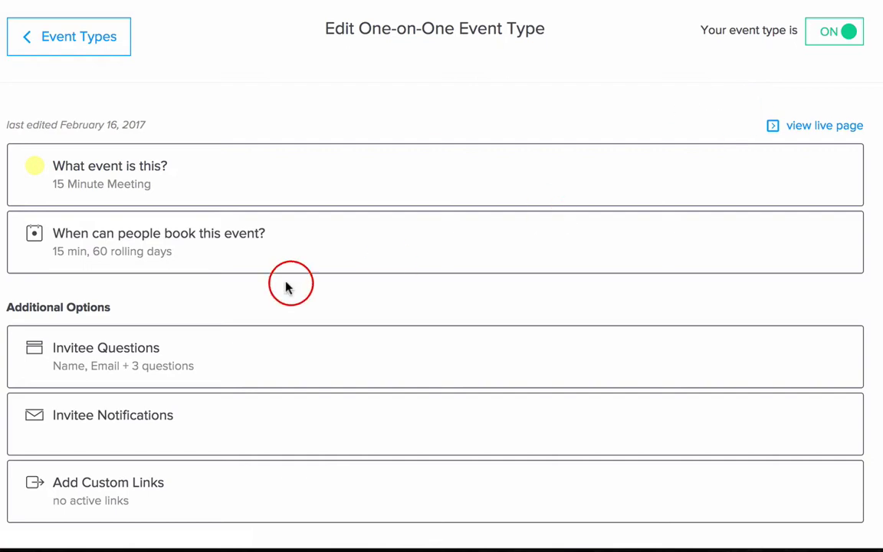
click(252, 356)
scroll(435, 338, down, 5)
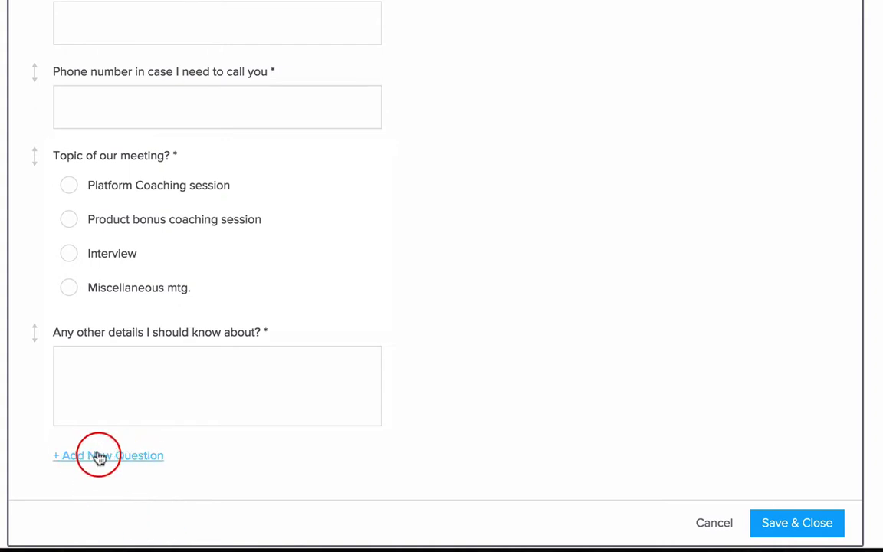
scroll(386, 342, up, 2)
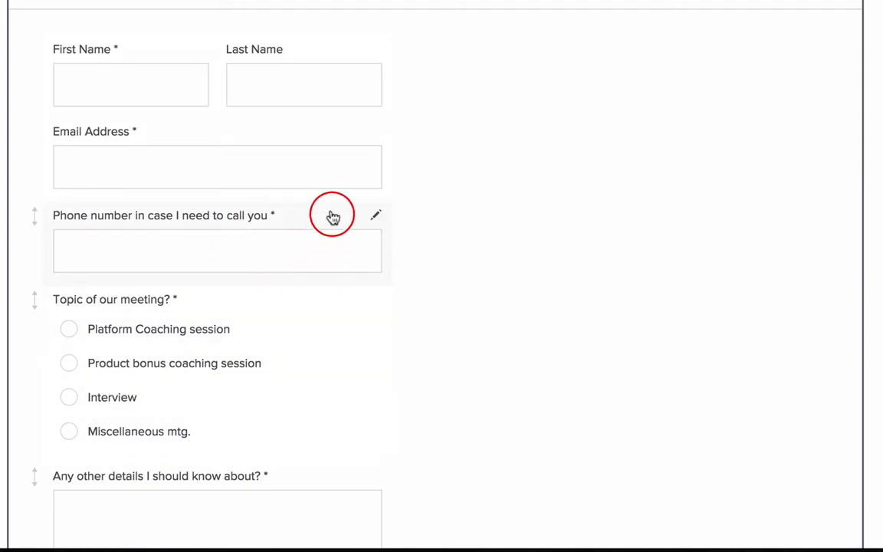
Step: Inspect the phone number question's answer types, leaving it unchanged
click(377, 218)
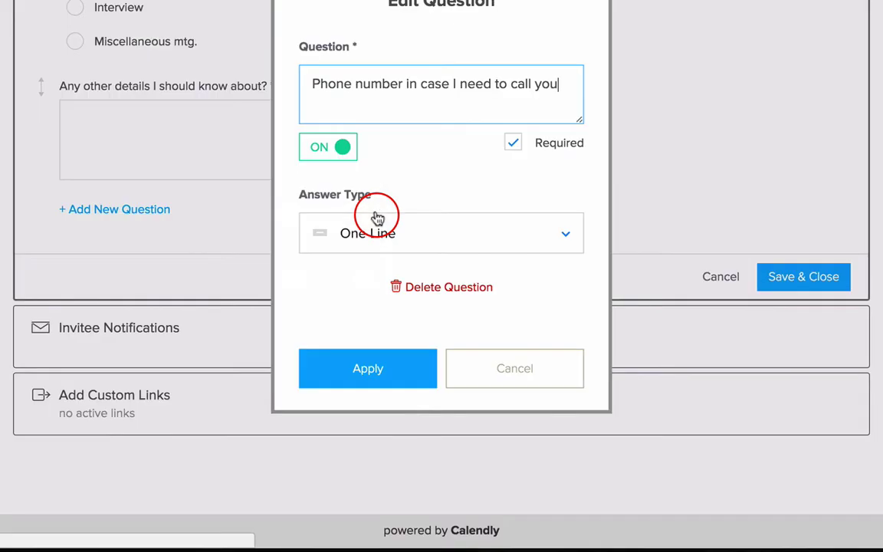
scroll(464, 89, up, 2)
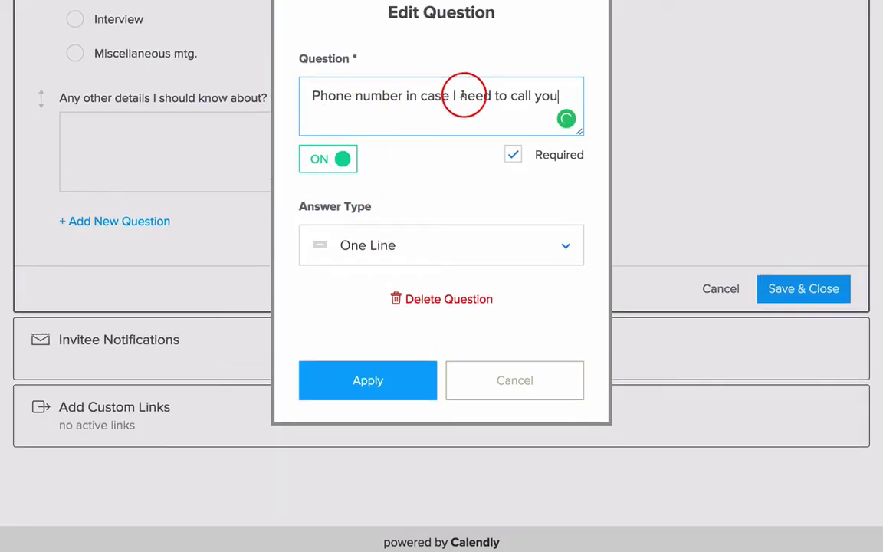
click(342, 202)
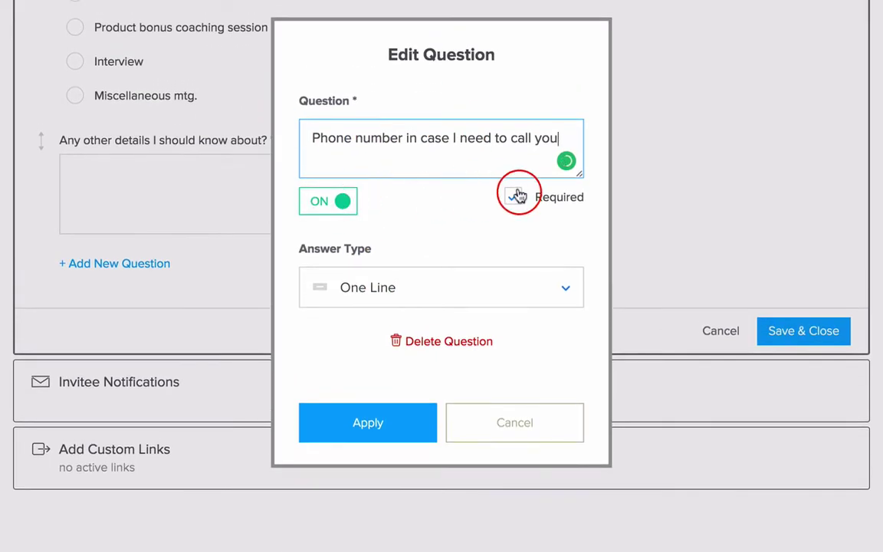
click(483, 298)
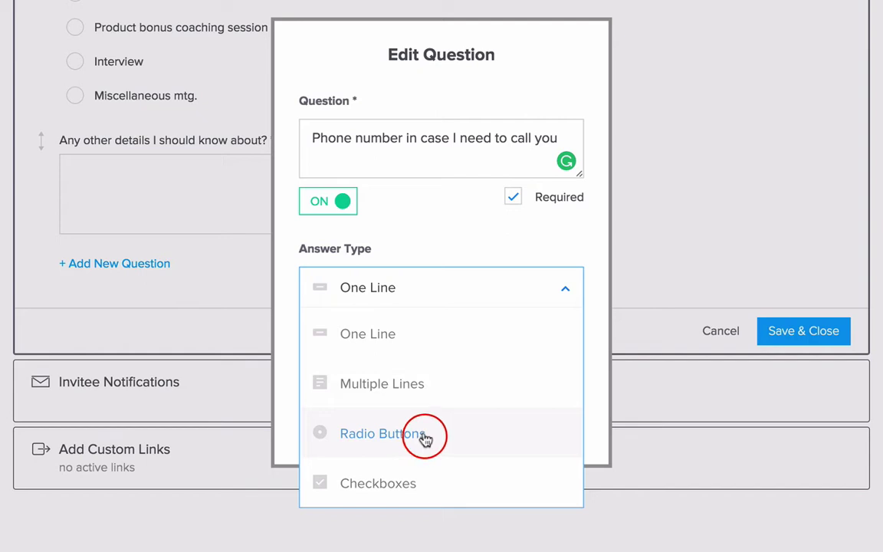
click(617, 301)
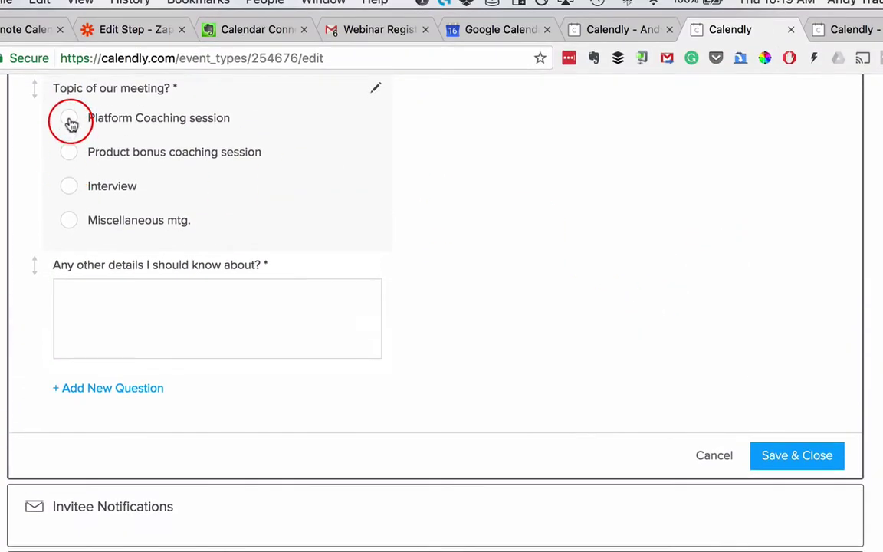
Step: Switch the 'Topic of our meeting' question's answer type to checkboxes
click(377, 90)
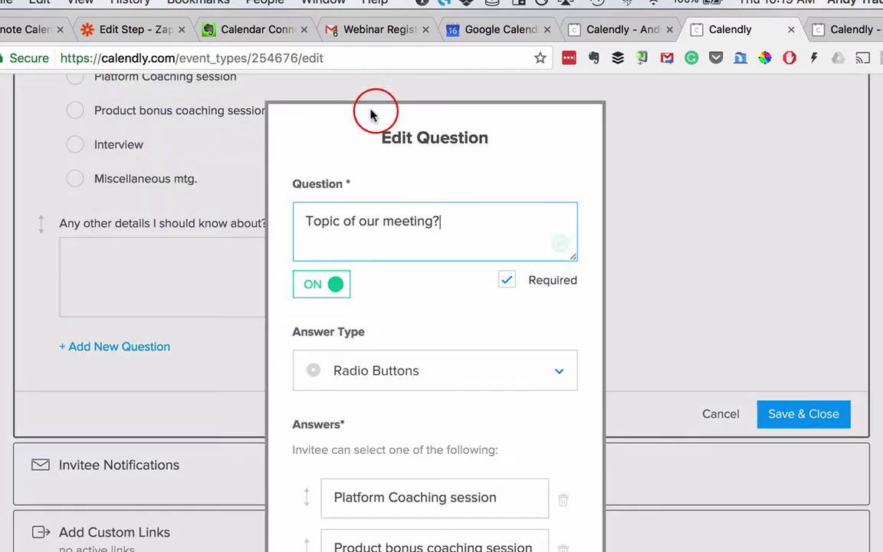
click(418, 376)
click(389, 547)
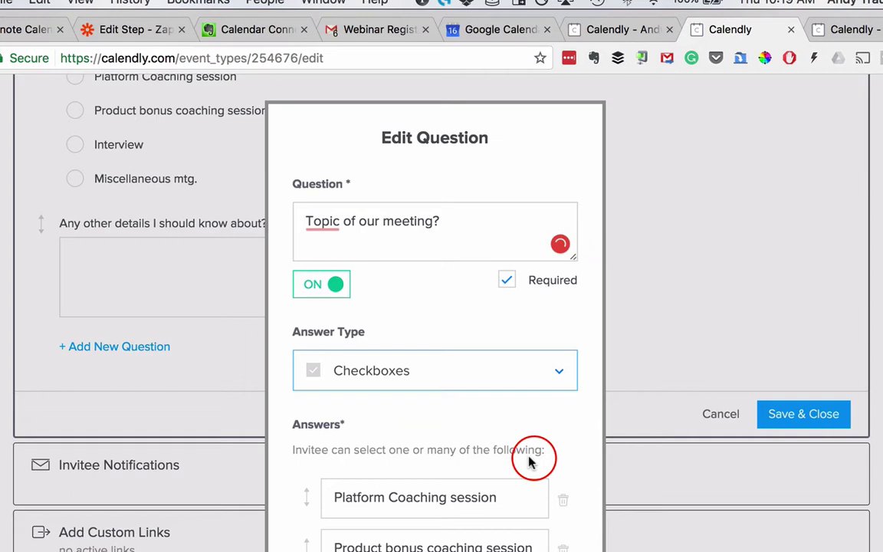
scroll(529, 454, down, 3)
key(Return)
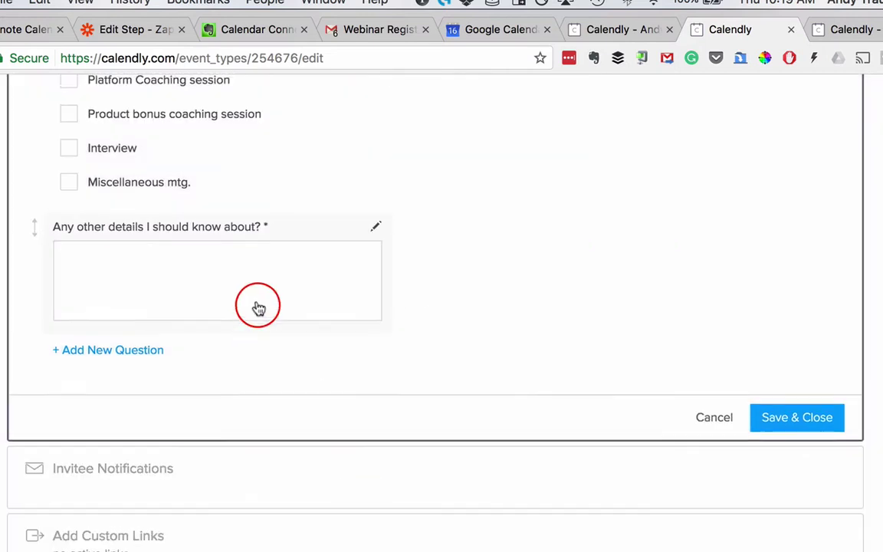
scroll(256, 306, up, 3)
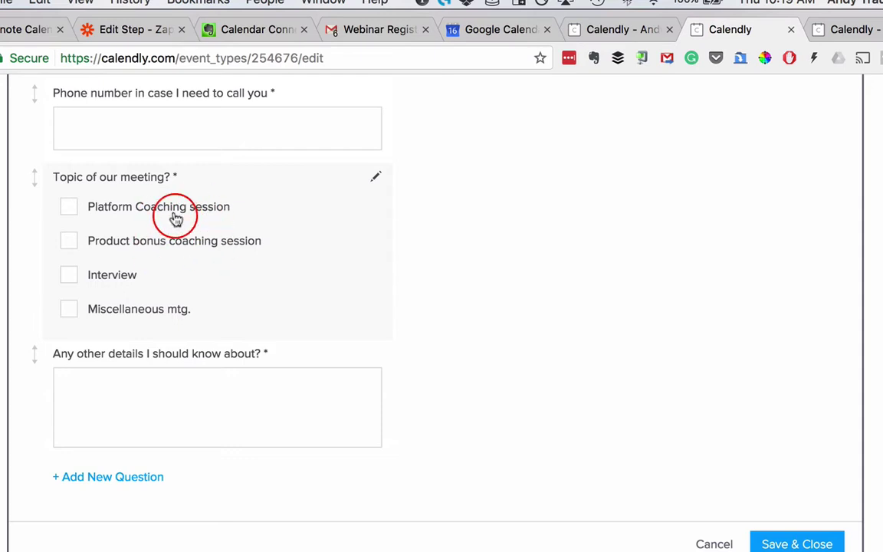
Step: Change the topic answers back to radio buttons and save the invitee questions
click(377, 176)
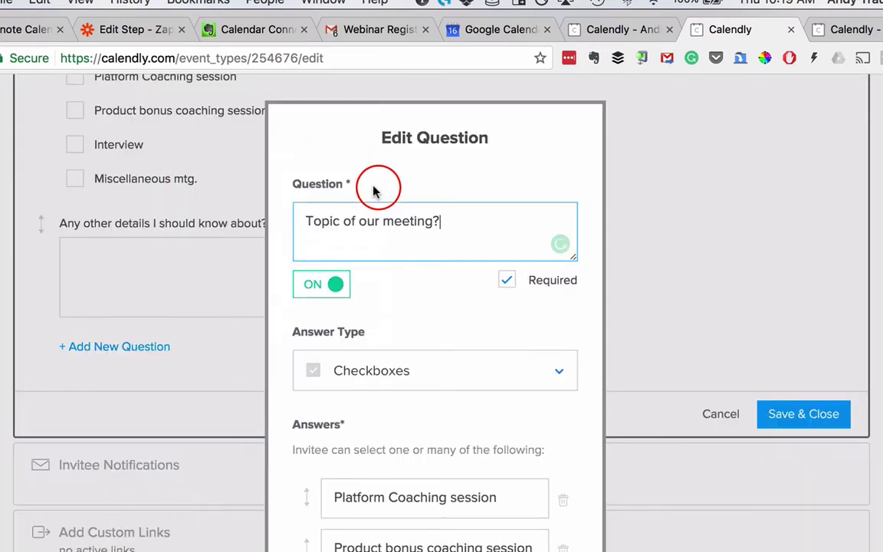
click(391, 345)
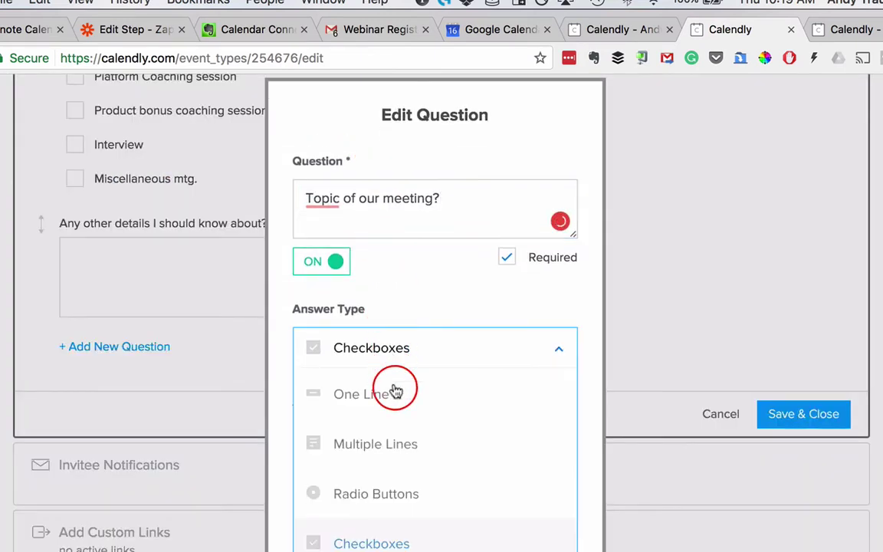
click(391, 489)
scroll(491, 307, down, 3)
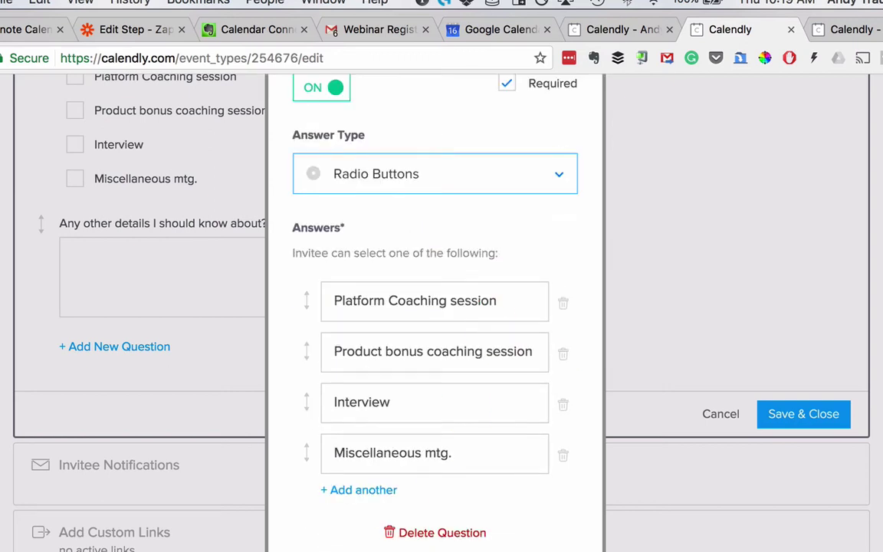
click(441, 229)
scroll(461, 201, up, 1)
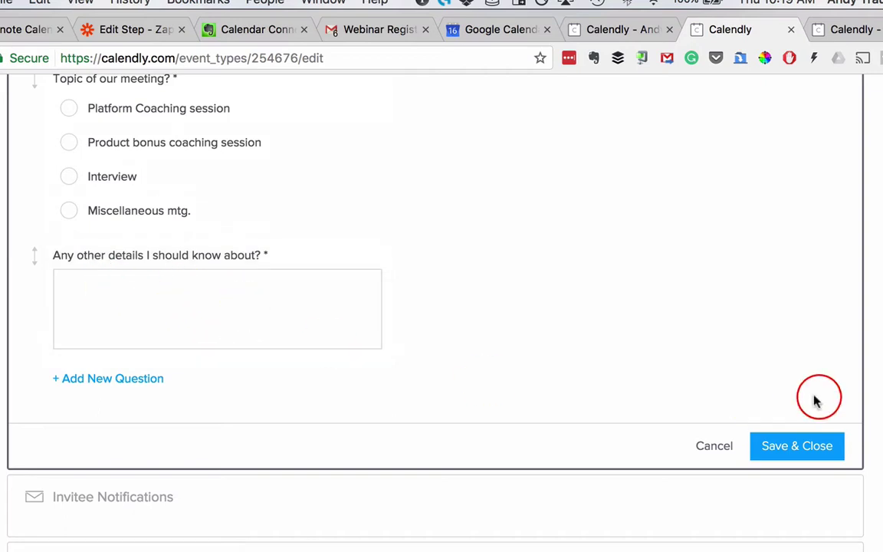
click(814, 448)
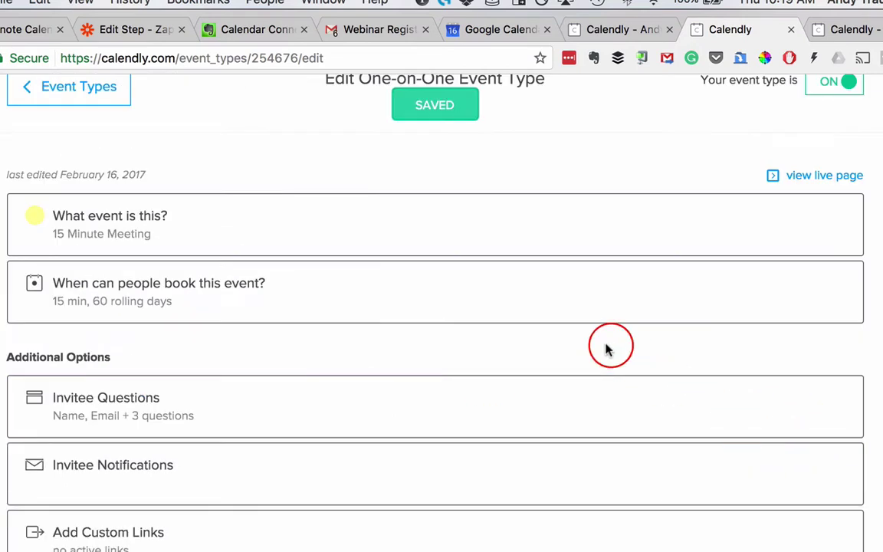
Step: Return to the Event Types list and open the 15 Minute Meeting's gear options
scroll(606, 349, up, 2)
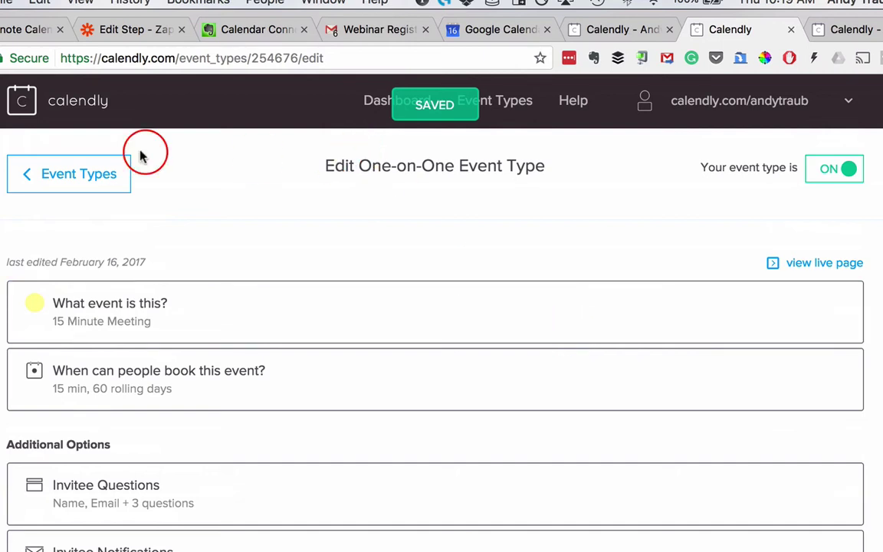
click(89, 176)
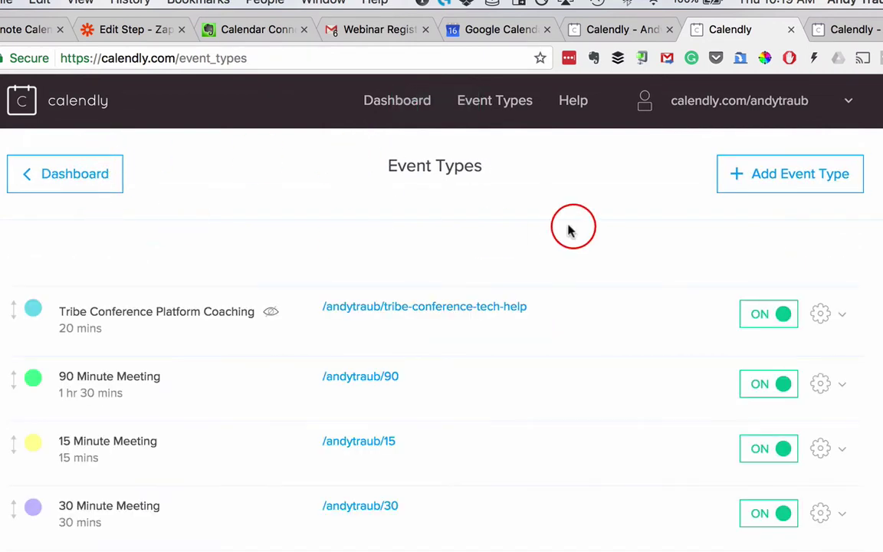
click(822, 447)
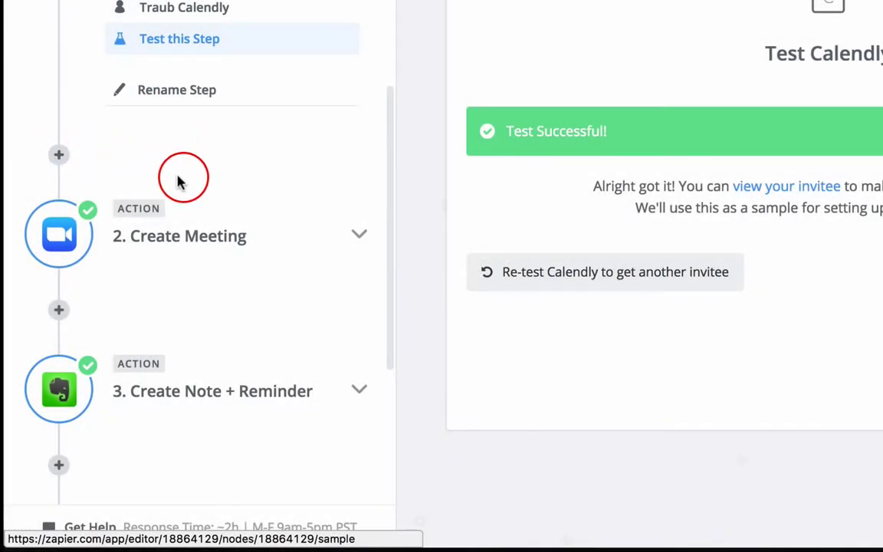
Step: Expand step 2 and confirm it uses Zoom with the Create Meeting action
click(158, 239)
scroll(337, 230, down, 3)
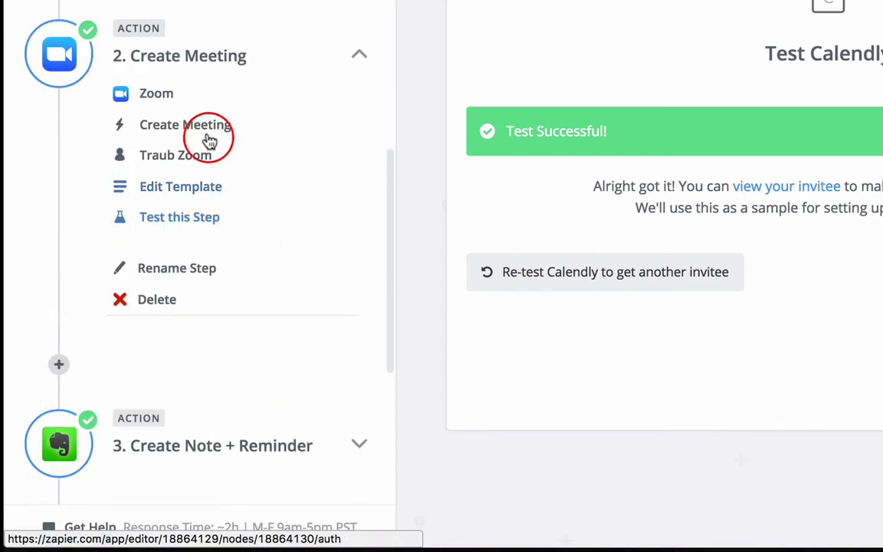
click(163, 94)
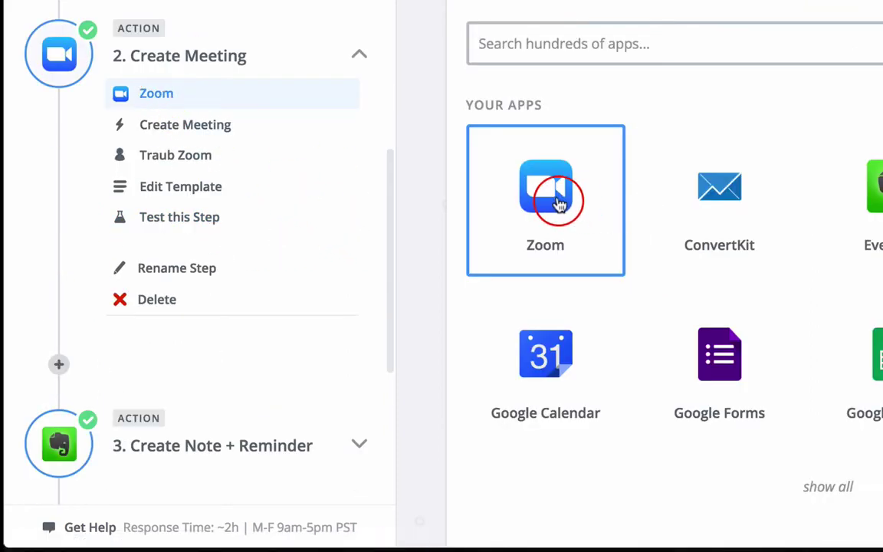
click(192, 128)
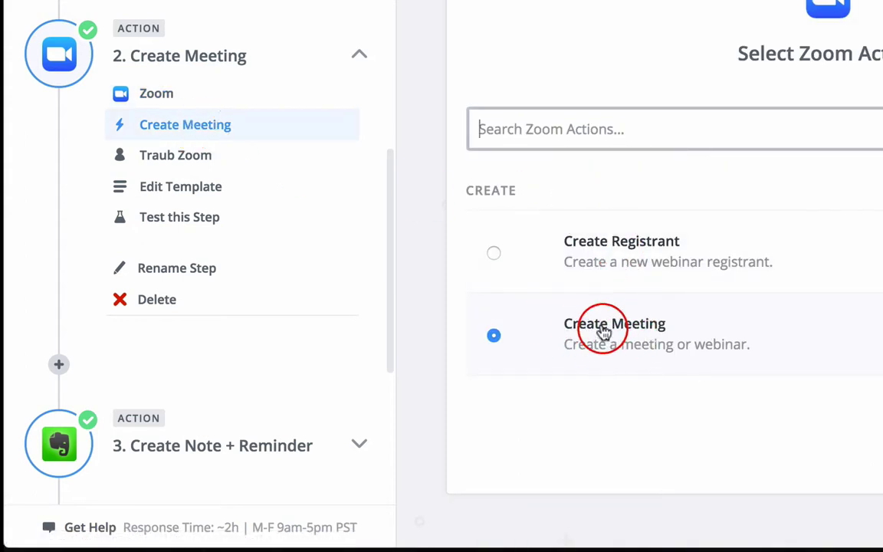
Step: Show the Zoom account and meeting template, keeping Meeting Type set to Meeting
click(191, 153)
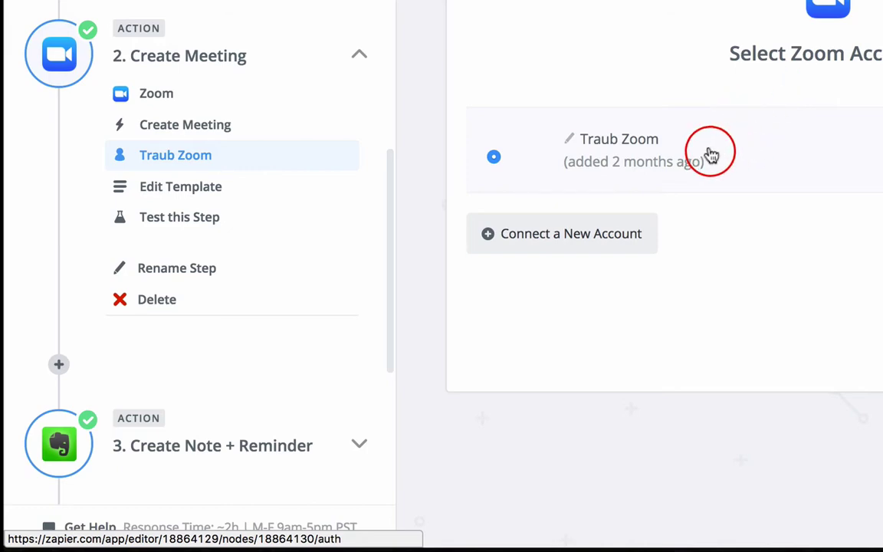
click(219, 190)
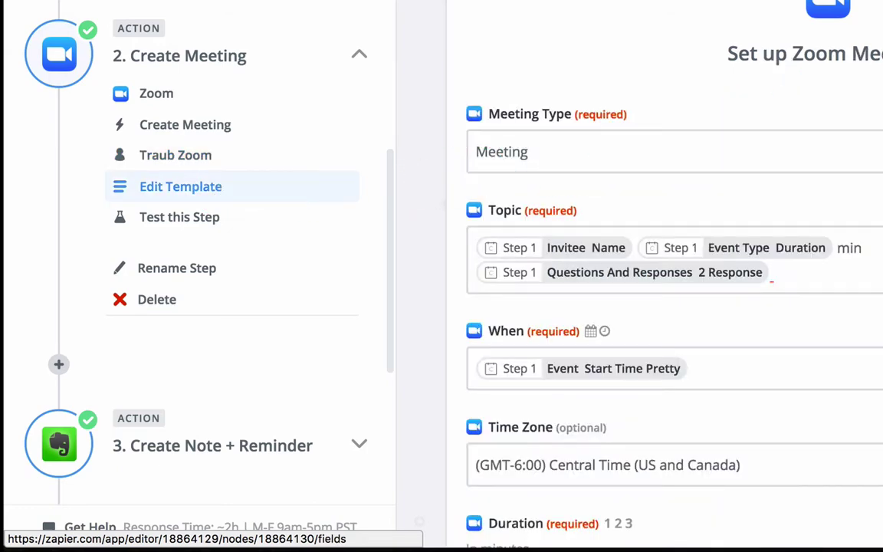
key(ctrl+a)
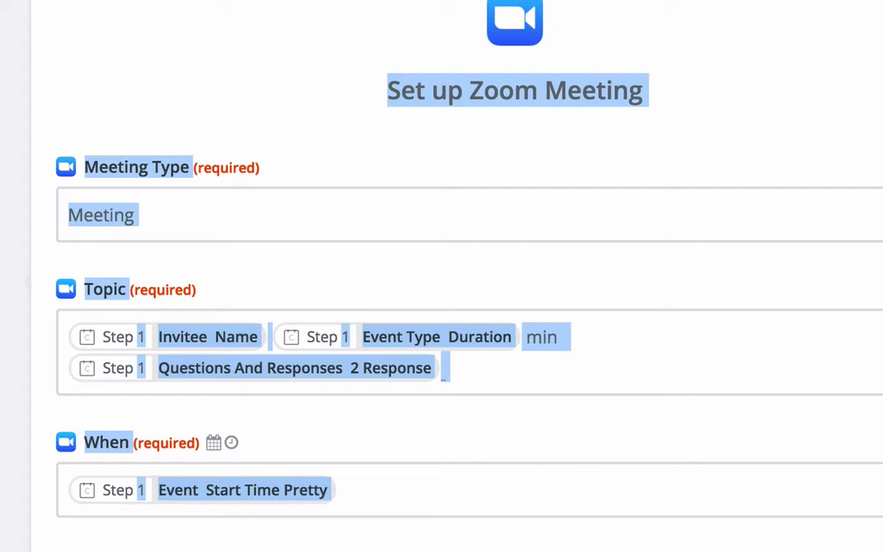
scroll(460, 307, down, 3)
click(801, 92)
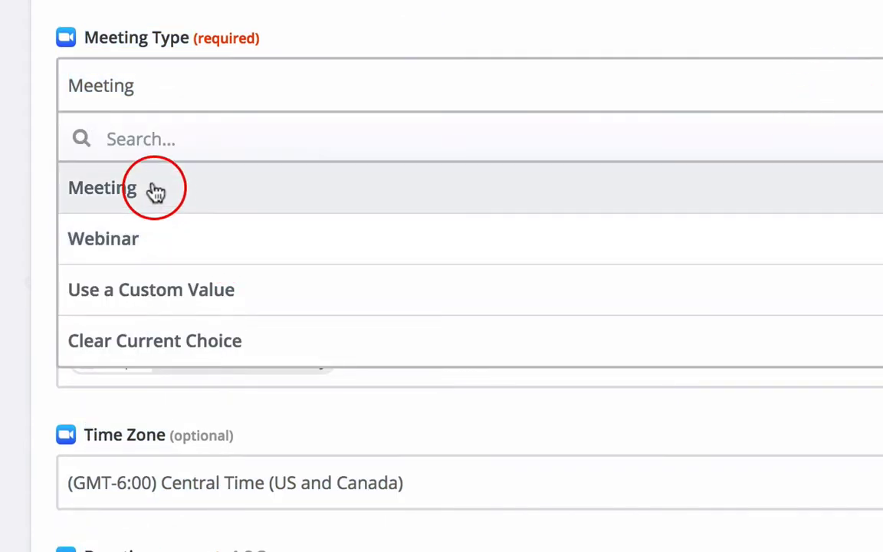
click(156, 191)
click(88, 200)
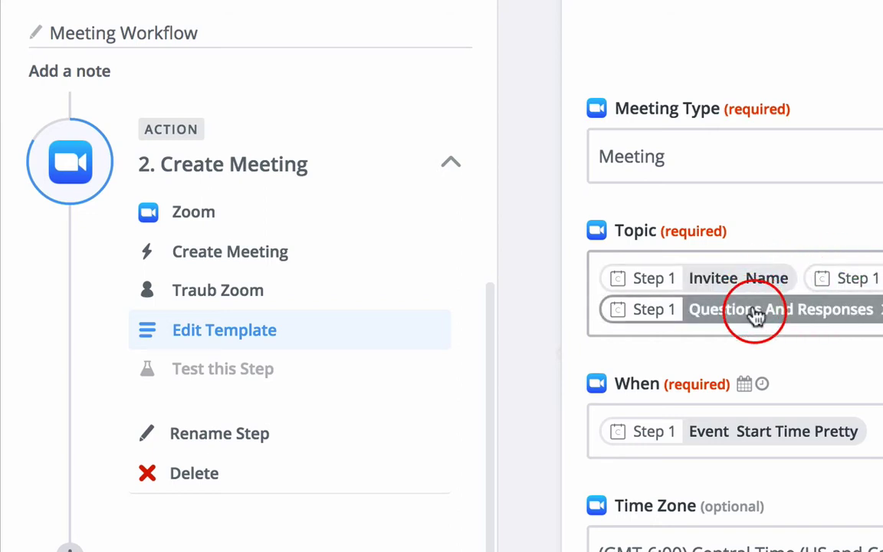
scroll(391, 190, up, 5)
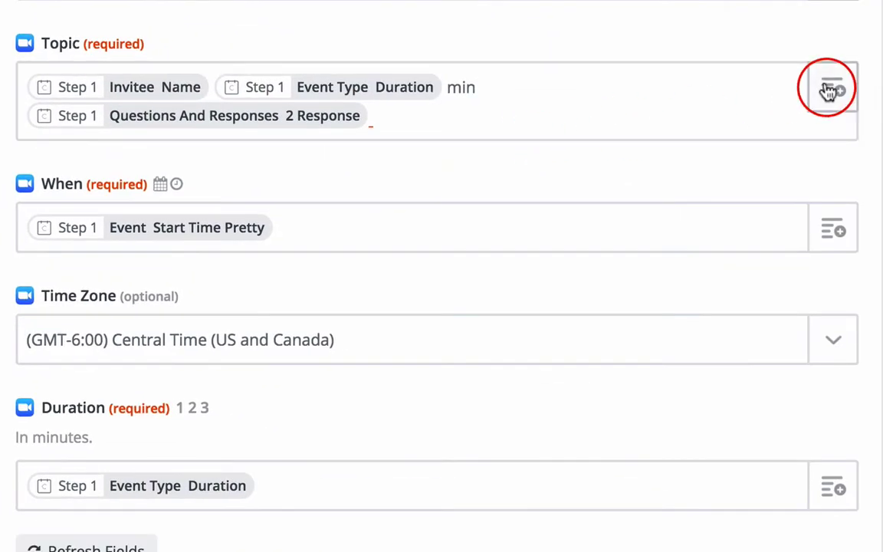
Step: Map Zoom fields from Calendly data: Duration to EventType Duration, When to Event Start Time Pretty
click(259, 112)
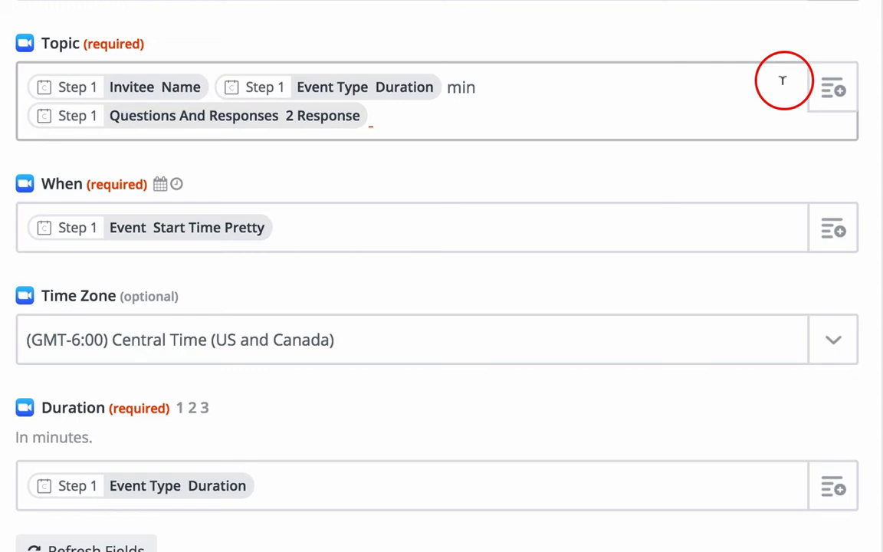
click(833, 85)
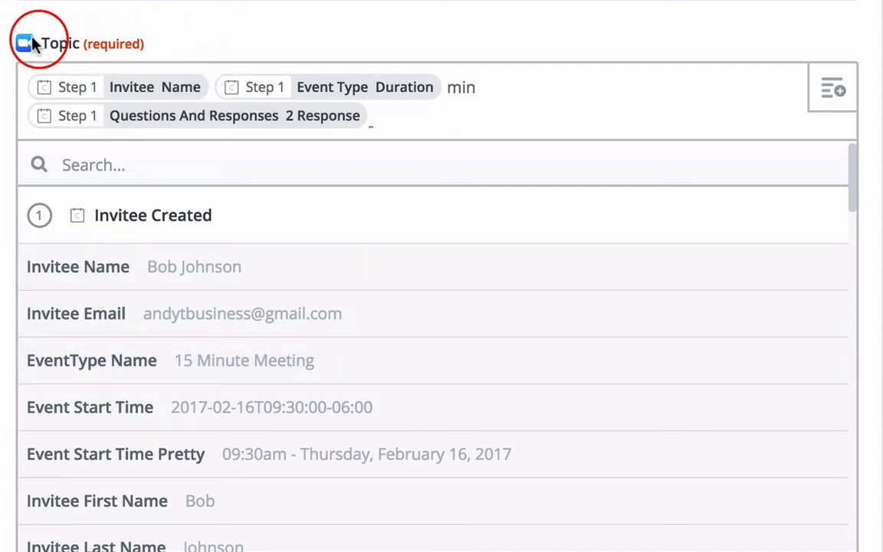
drag(71, 44, 29, 40)
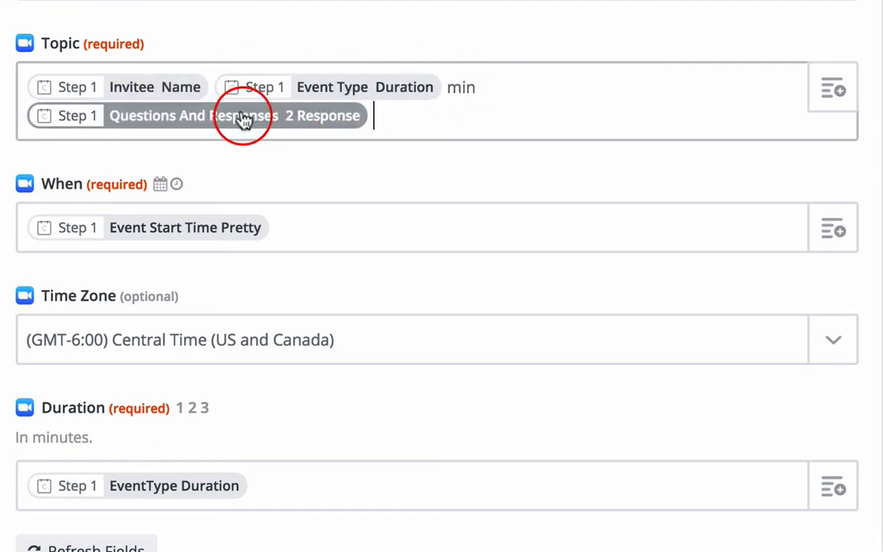
scroll(383, 172, down, 2)
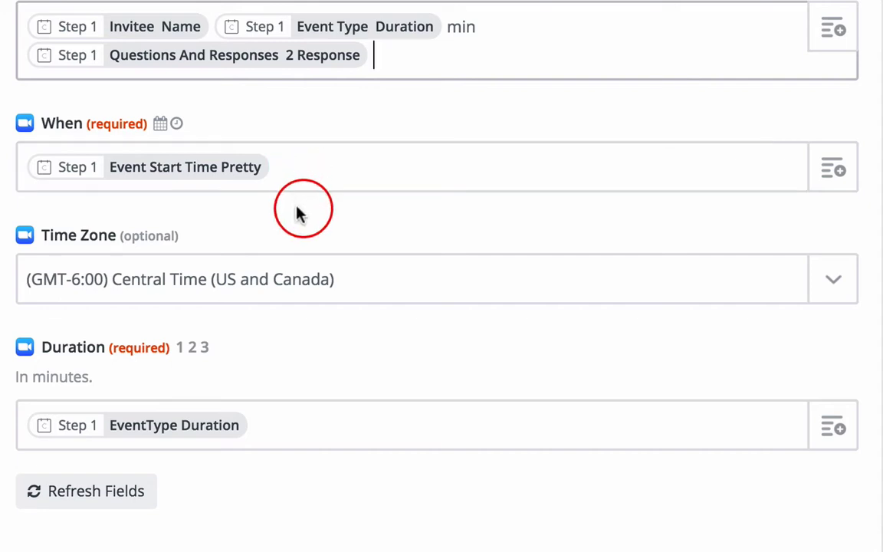
click(247, 174)
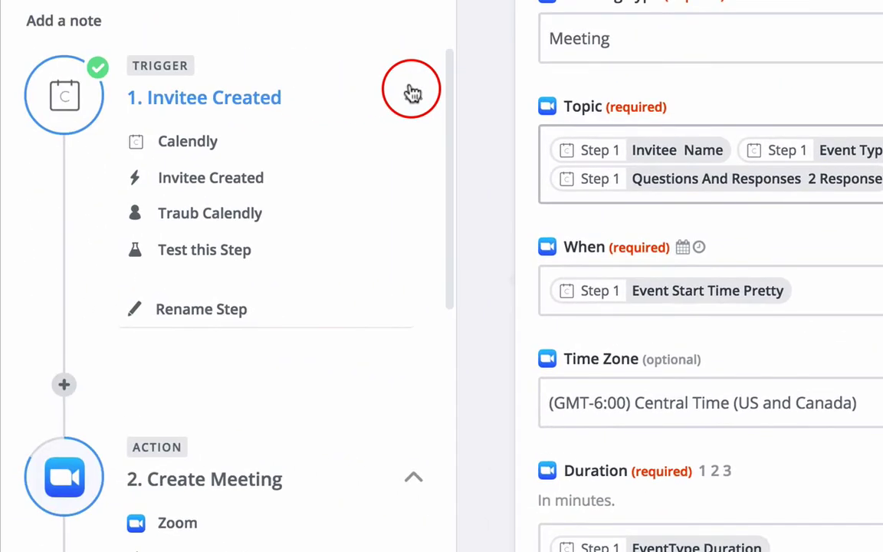
Step: Collapse steps 1 and 2, then review step 3's Evernote Create Note + Reminder account and template
click(412, 92)
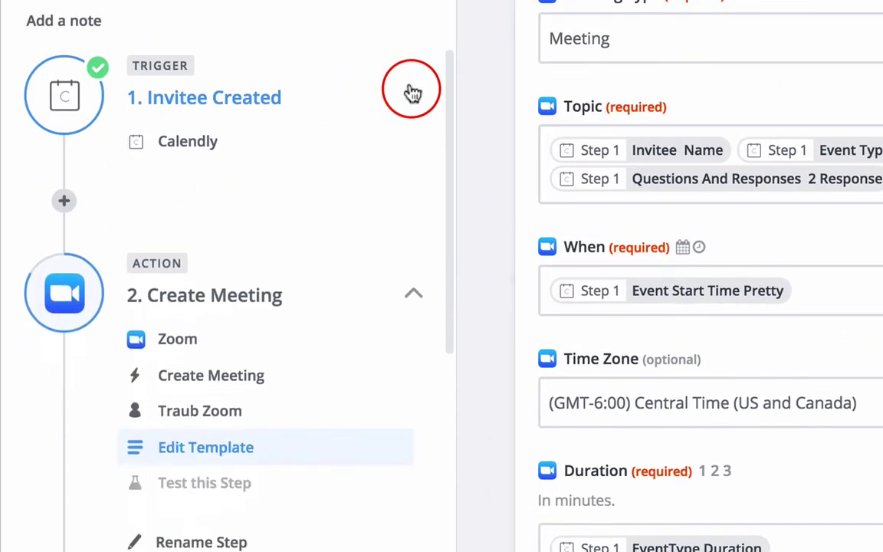
click(409, 274)
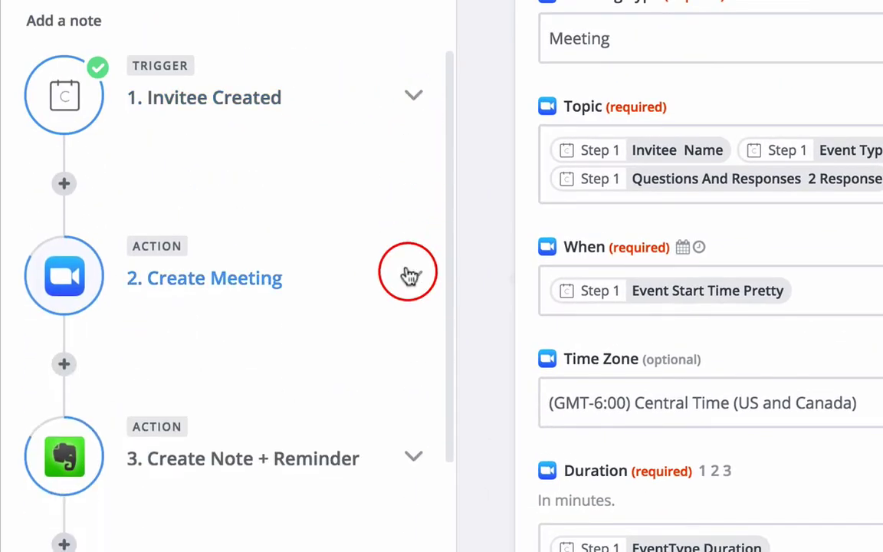
scroll(409, 276, down, 1)
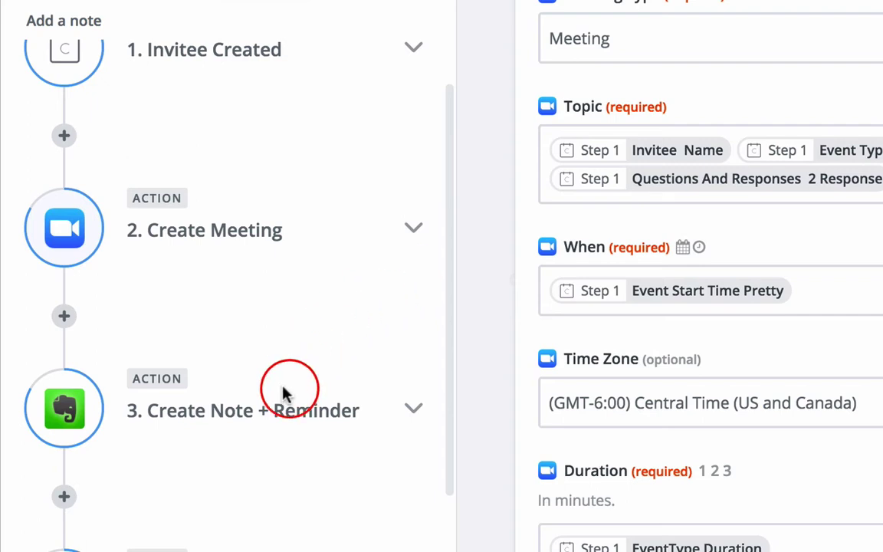
click(275, 412)
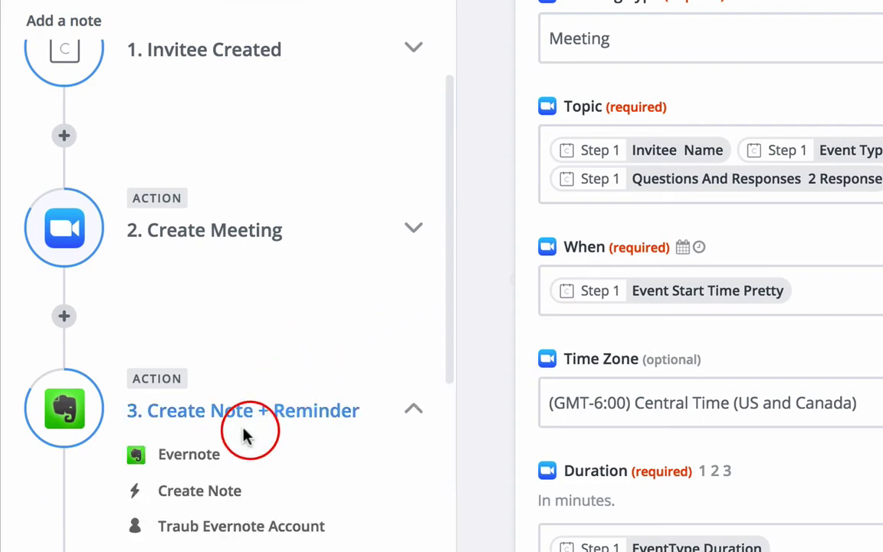
click(188, 454)
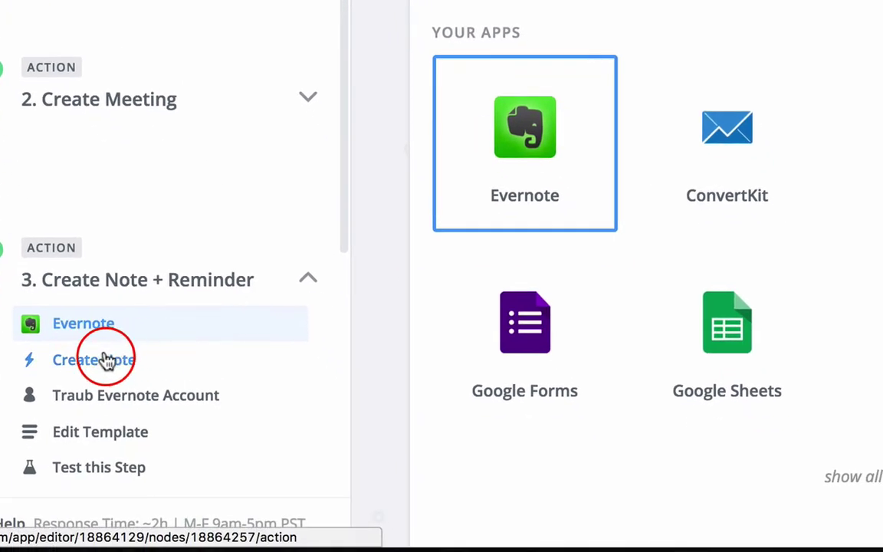
click(106, 360)
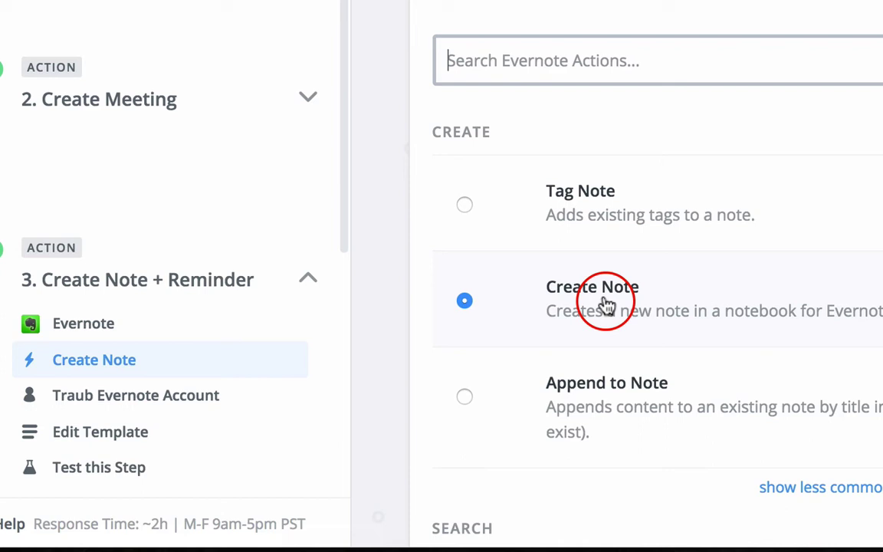
scroll(599, 291, down, 5)
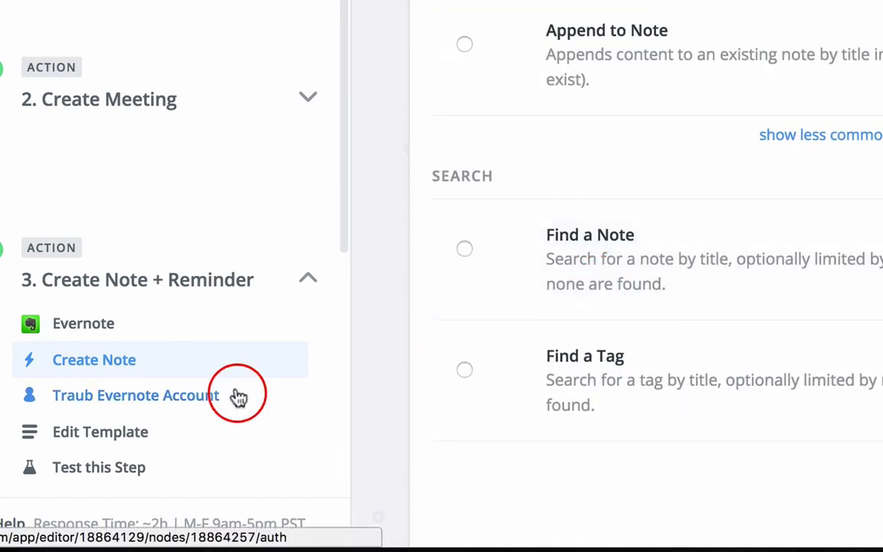
click(208, 398)
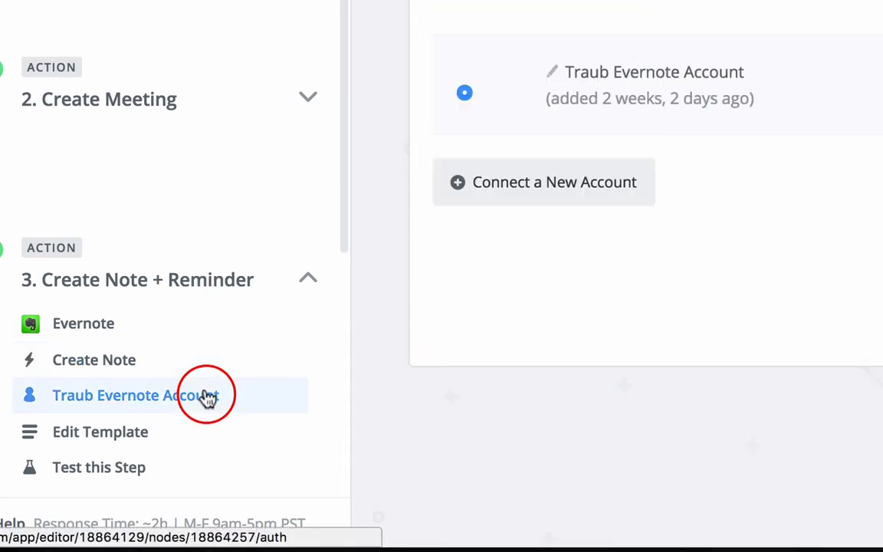
click(84, 434)
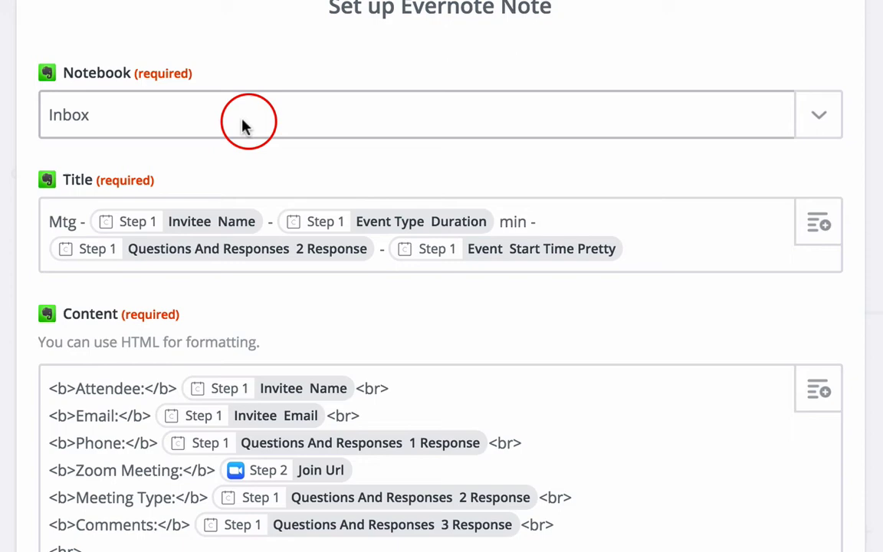
scroll(244, 125, down, 1)
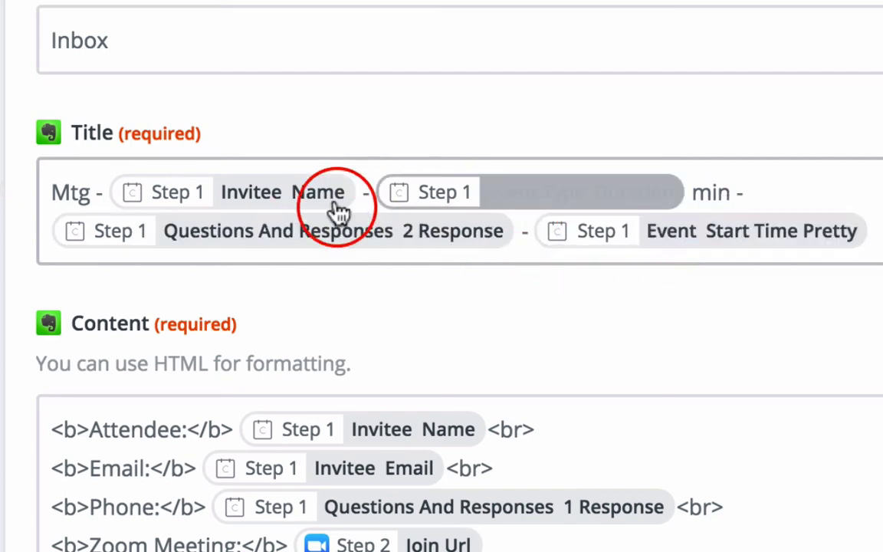
scroll(375, 233, down, 2)
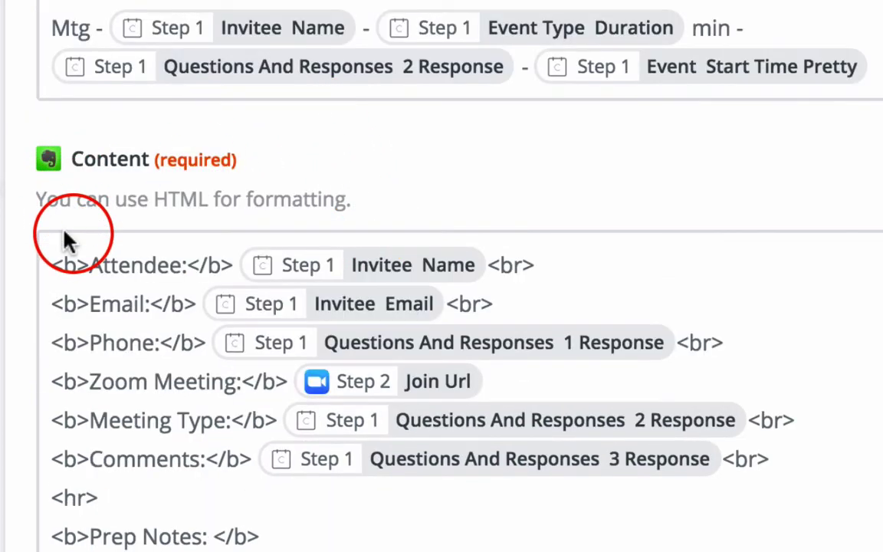
drag(52, 265, 89, 265)
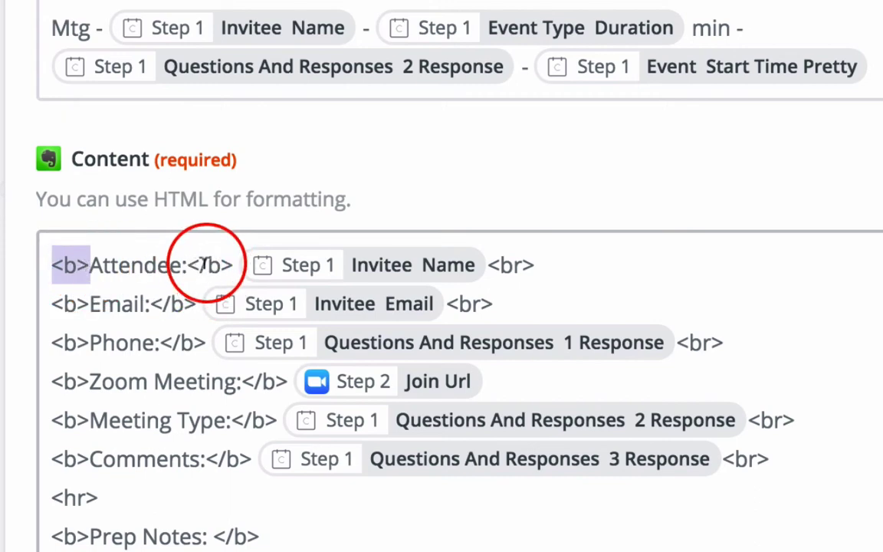
click(169, 265)
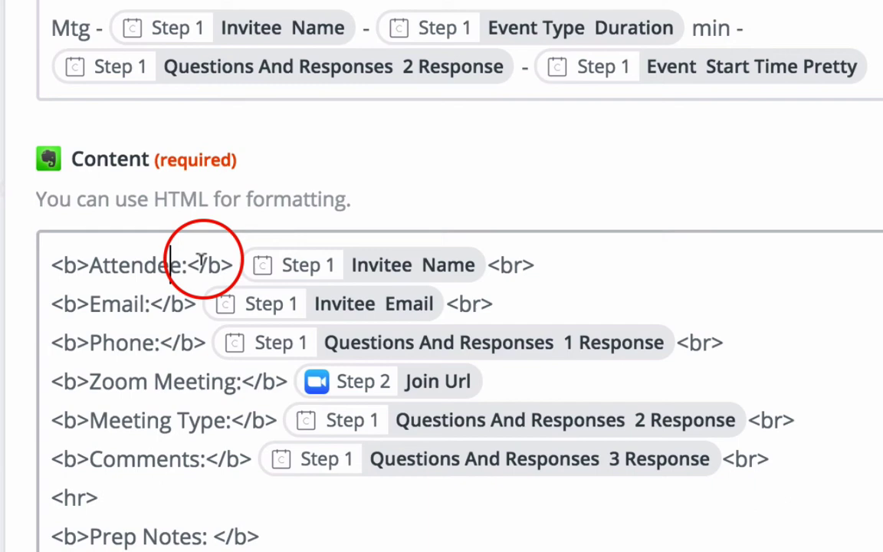
drag(179, 199, 224, 201)
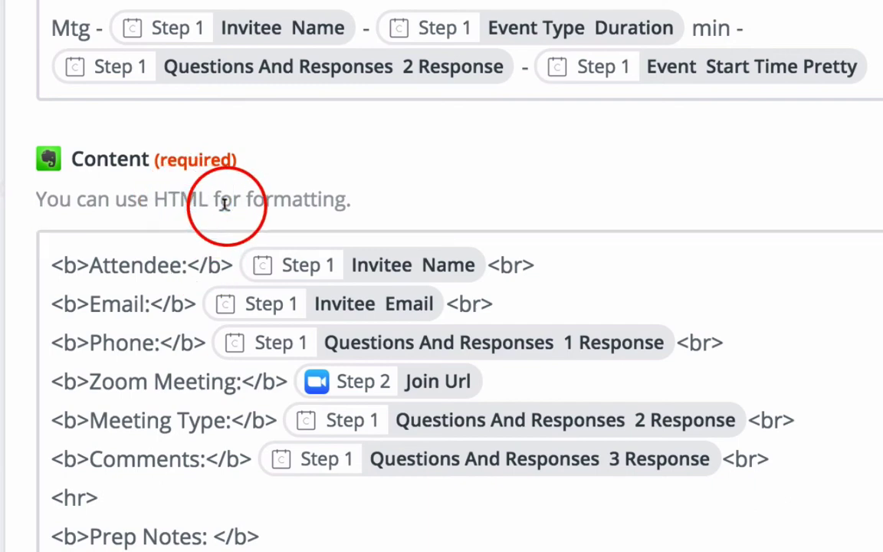
click(301, 270)
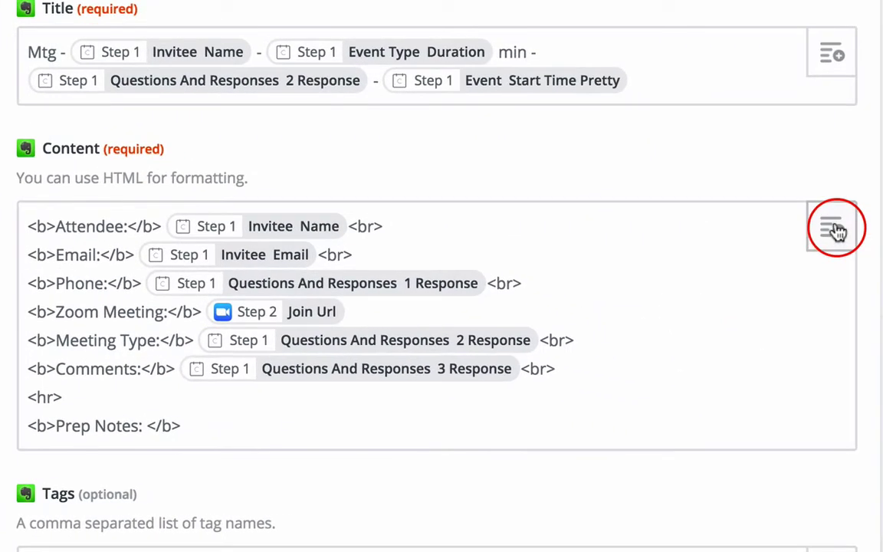
click(882, 312)
scroll(546, 368, down, 1)
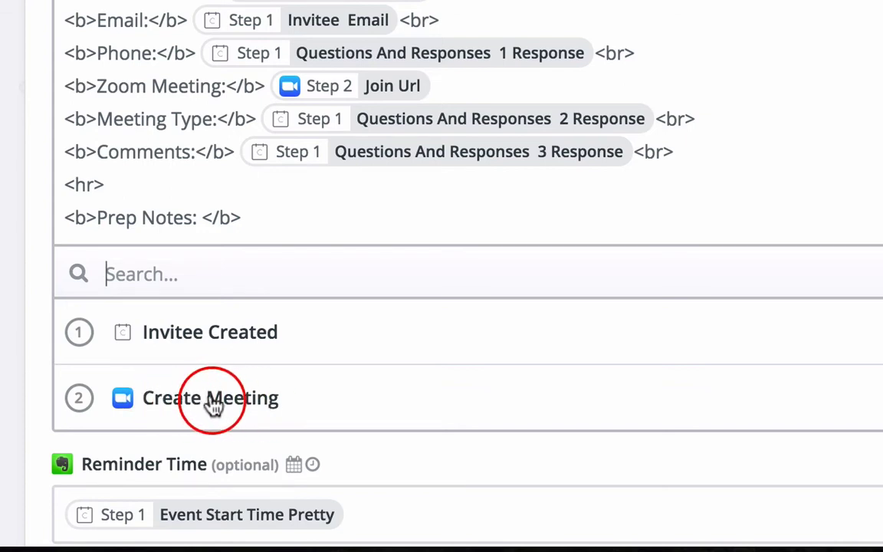
click(305, 113)
click(383, 88)
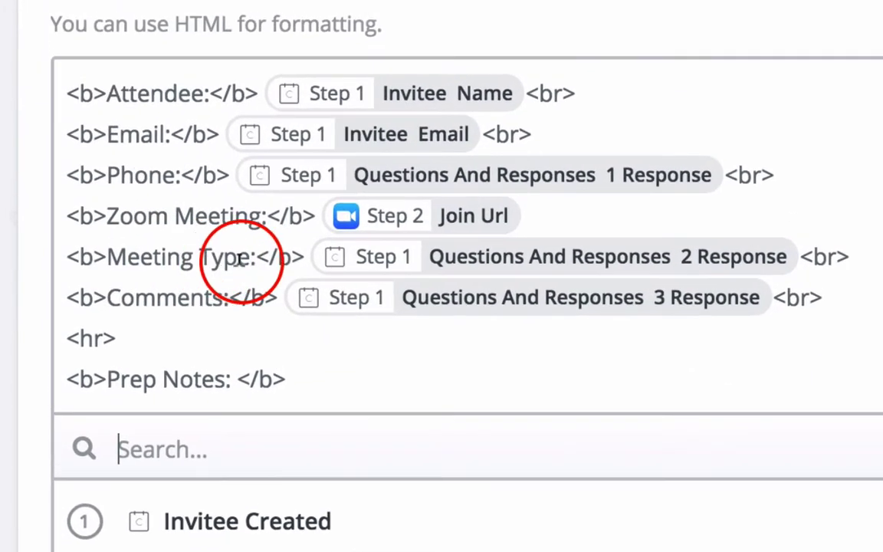
click(409, 260)
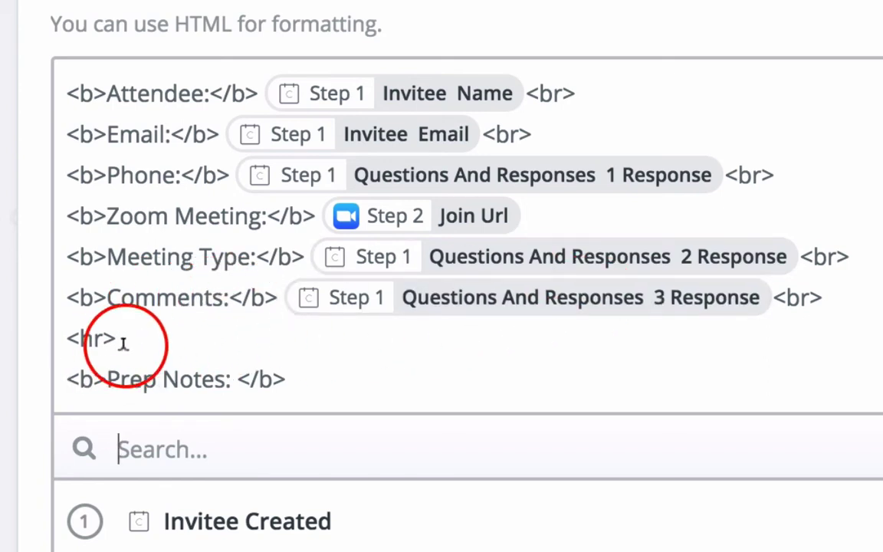
drag(123, 341, 38, 342)
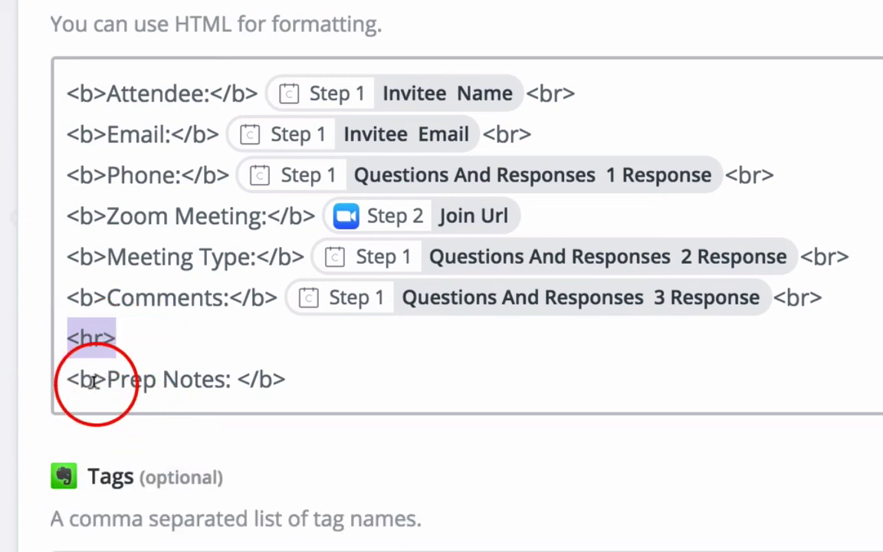
click(337, 393)
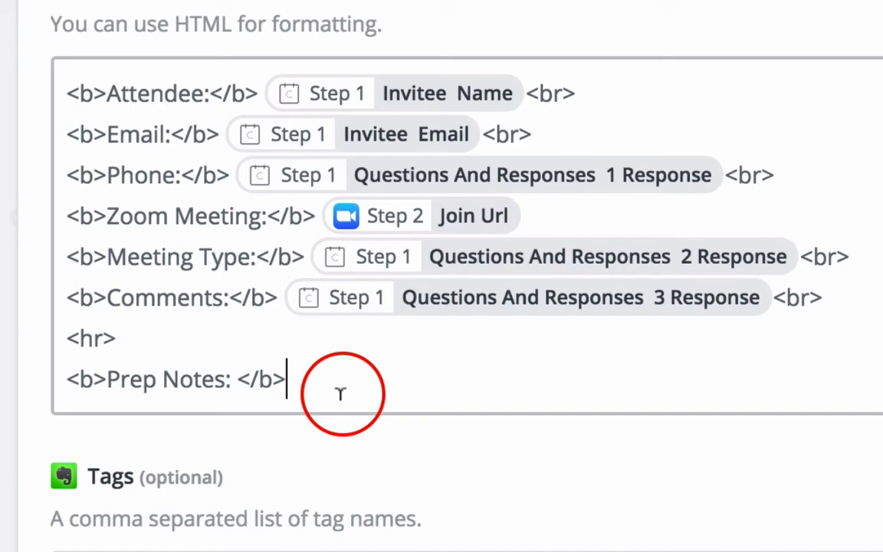
scroll(447, 488, down, 10)
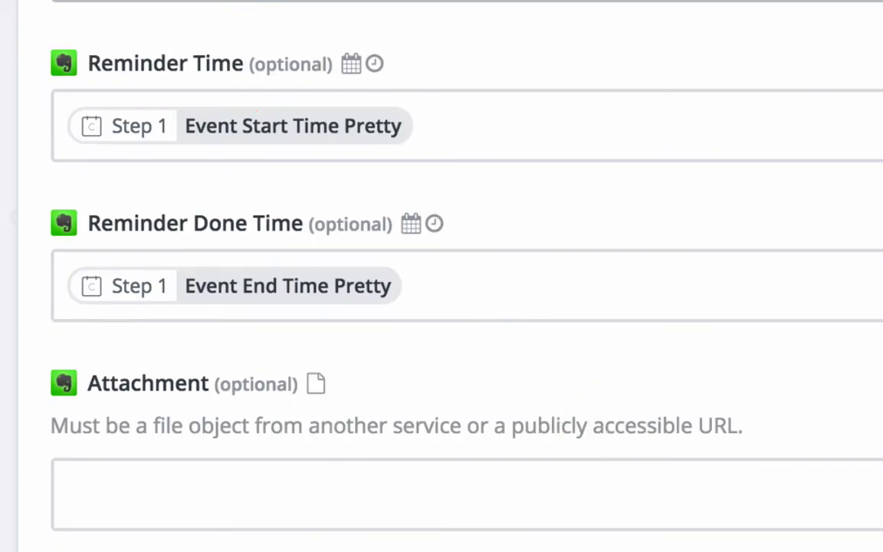
click(221, 111)
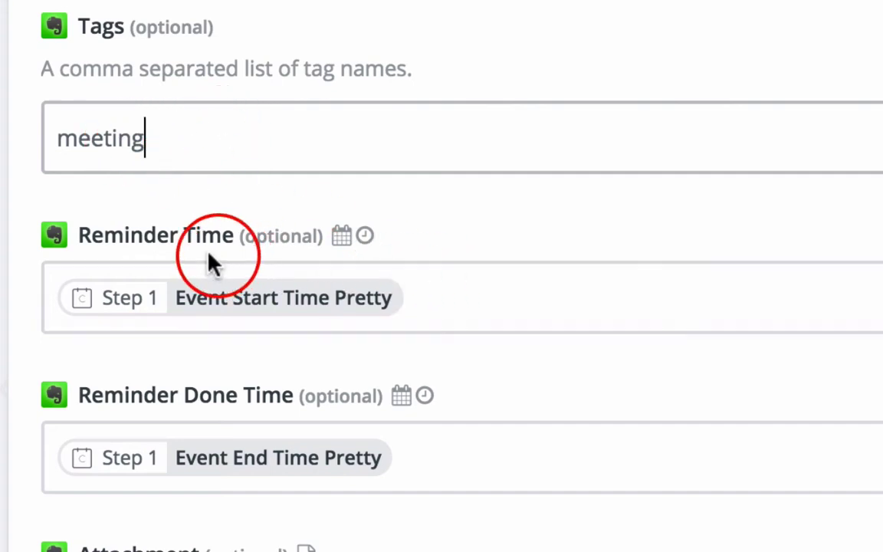
click(390, 299)
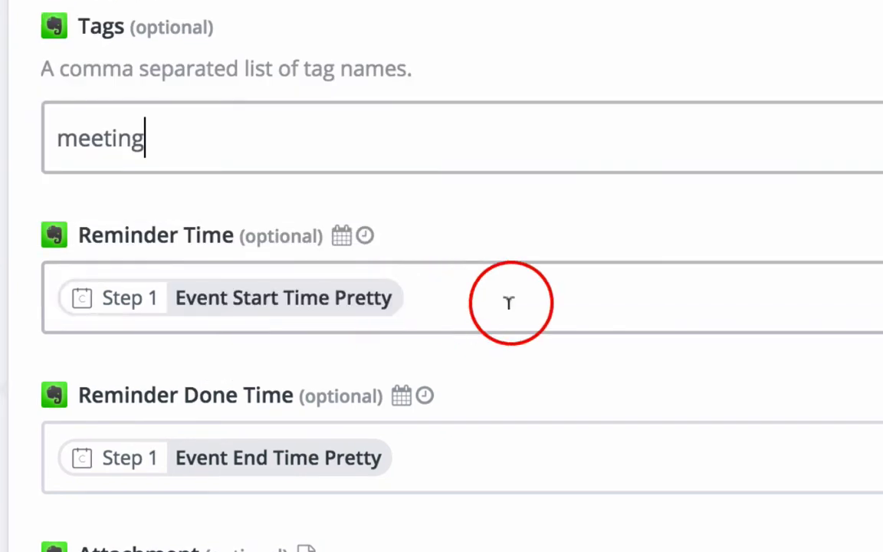
click(253, 286)
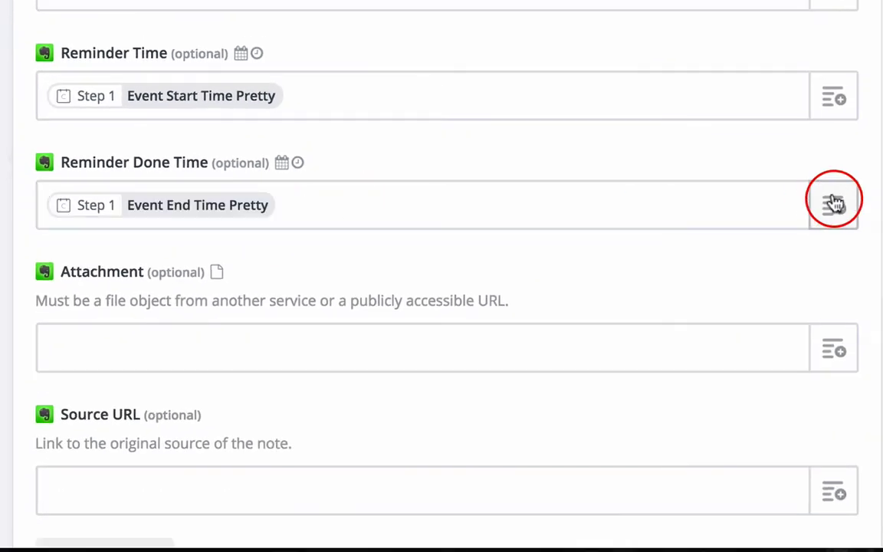
click(834, 202)
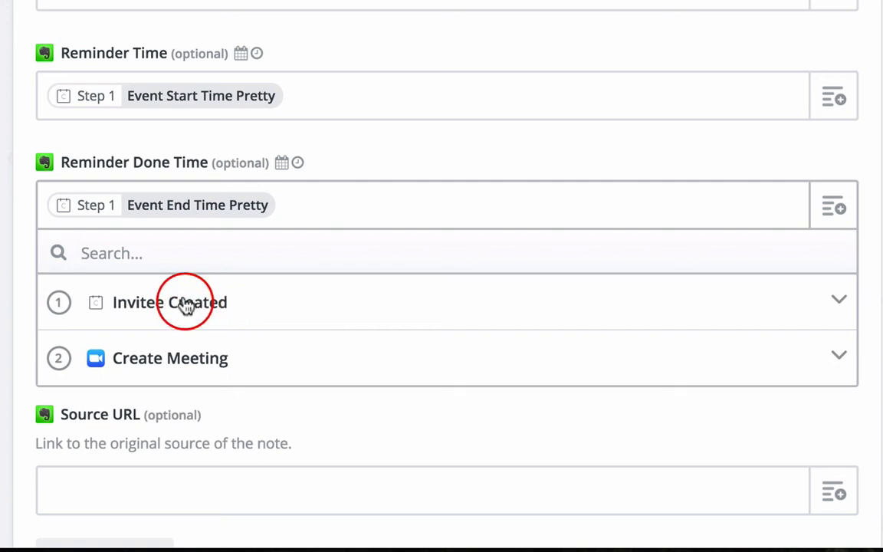
click(19, 253)
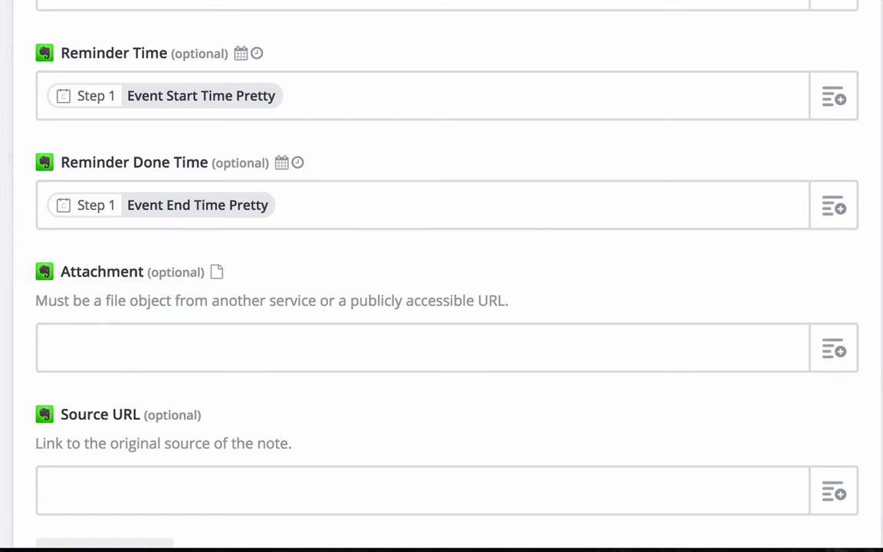
scroll(442, 276, down, 5)
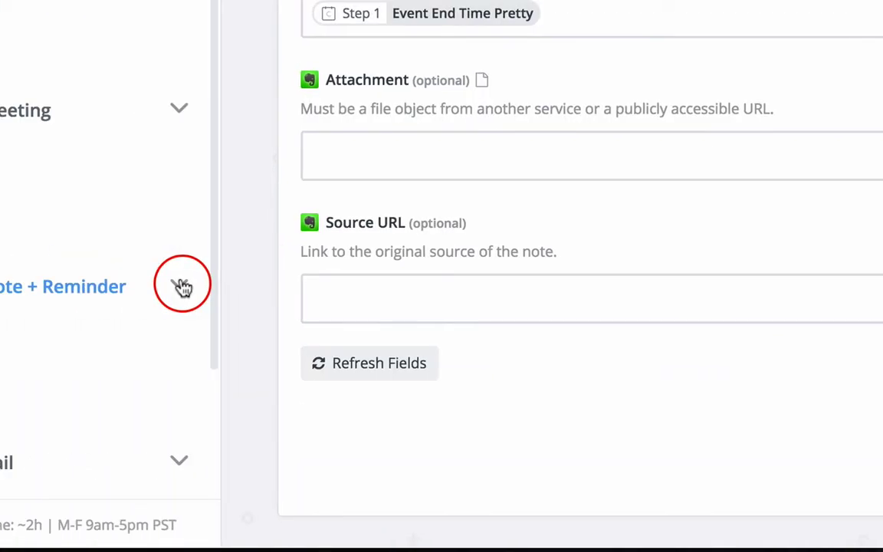
scroll(383, 292, down, 3)
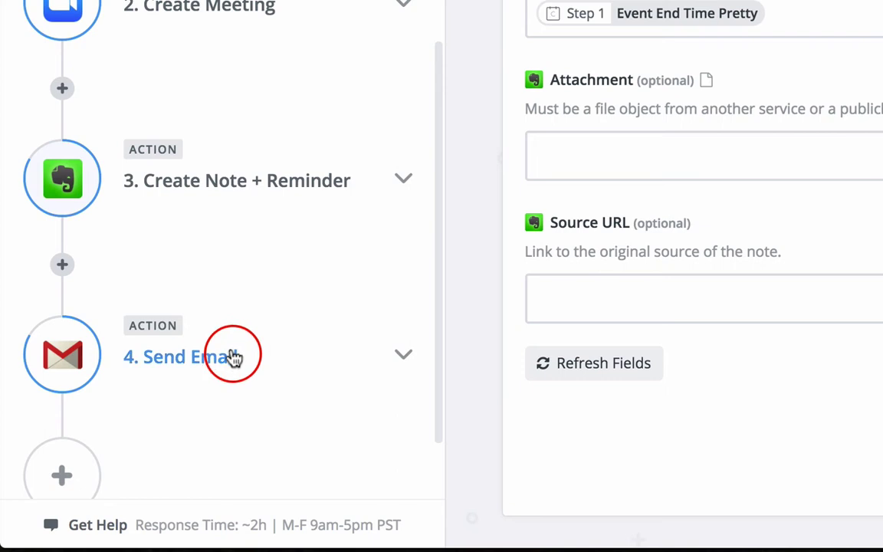
click(233, 358)
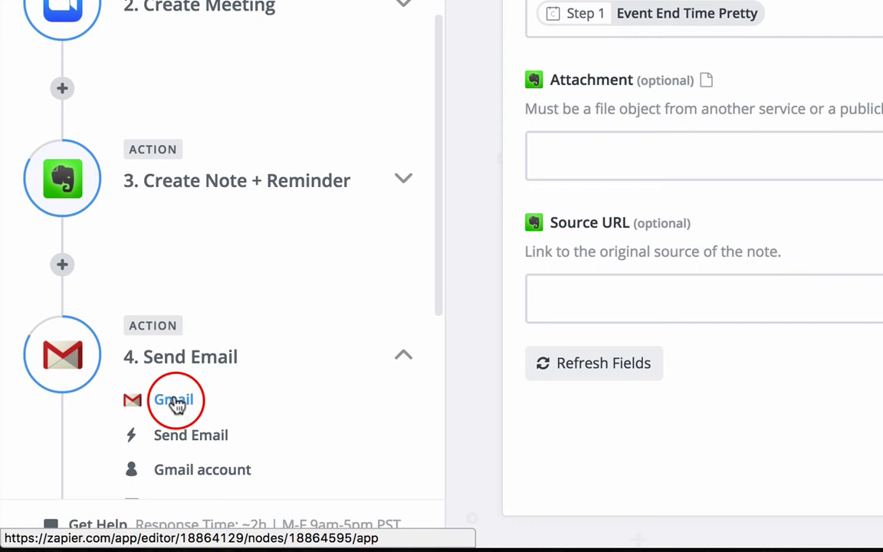
scroll(205, 367, down, 2)
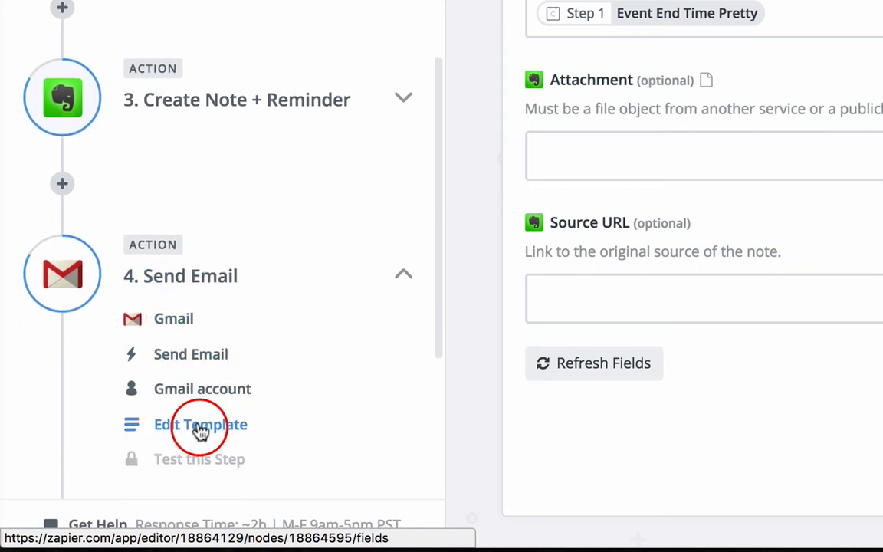
click(205, 427)
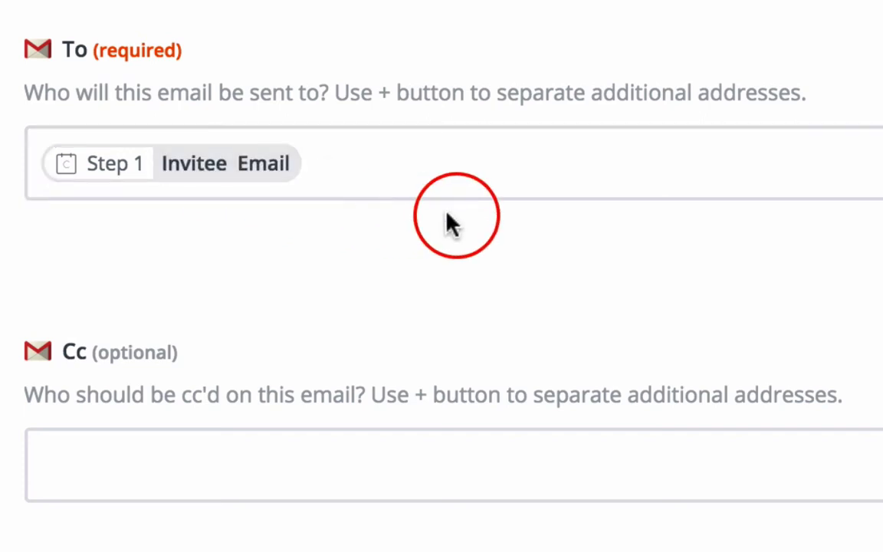
scroll(447, 212, down, 5)
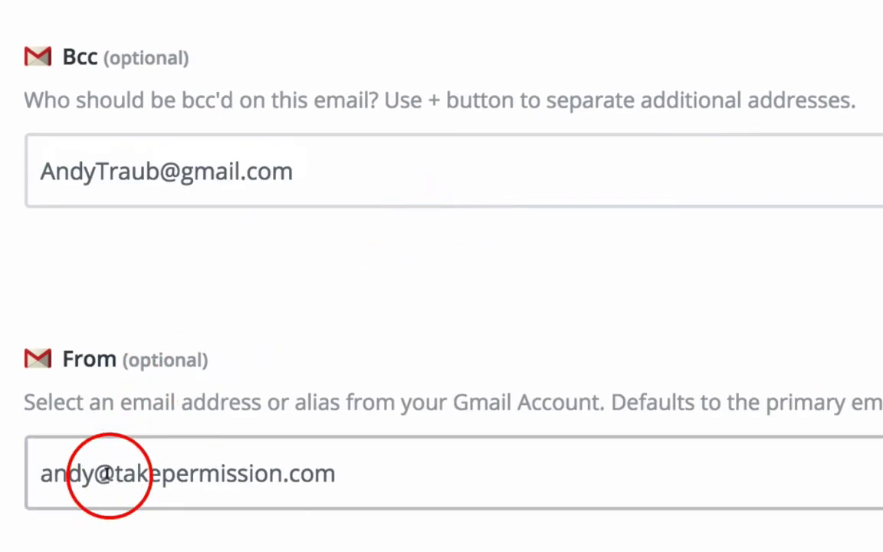
click(301, 170)
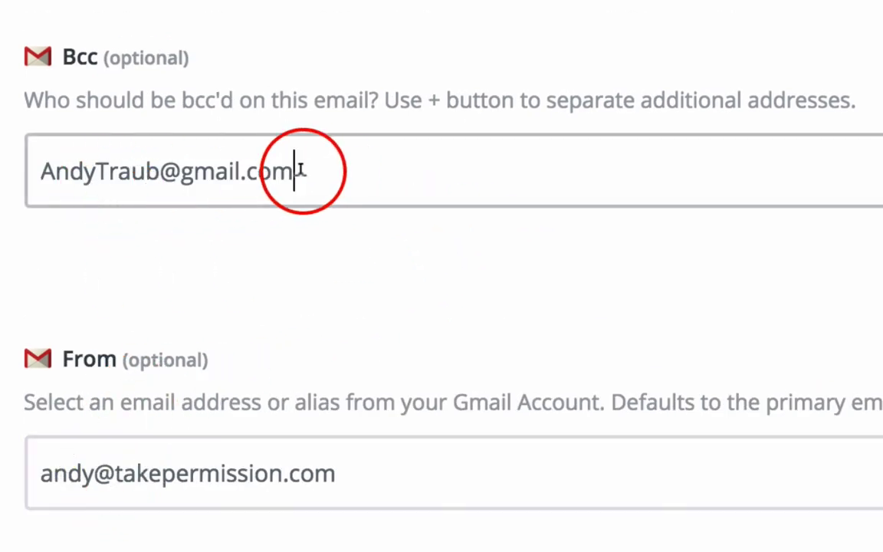
drag(301, 170, 44, 172)
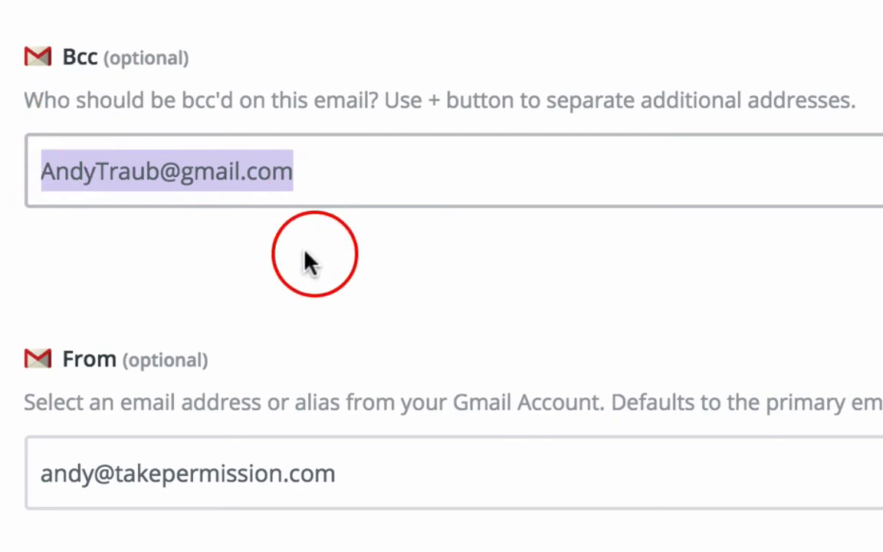
scroll(306, 260, down, 3)
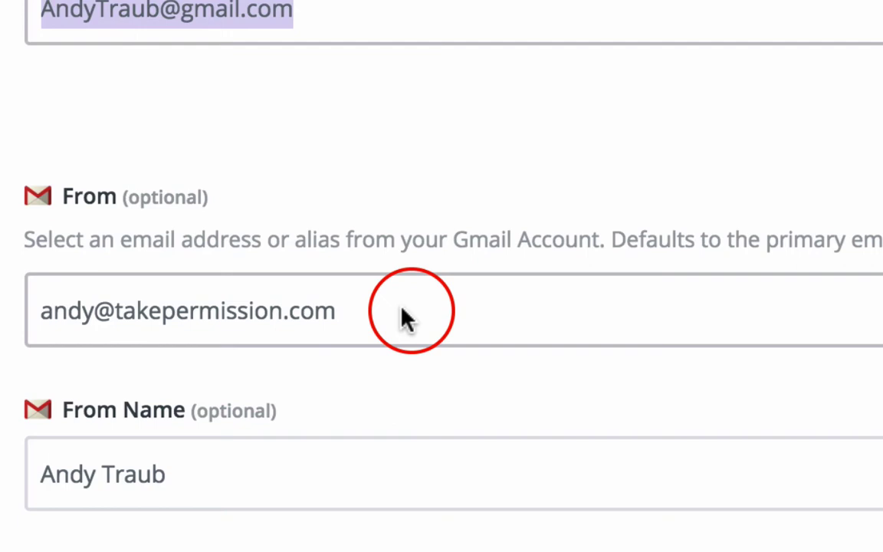
scroll(286, 448, down, 3)
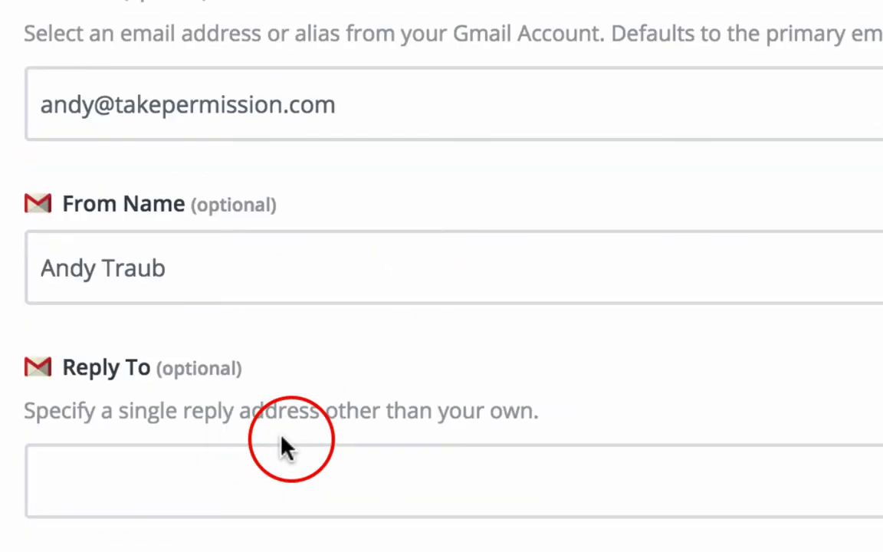
scroll(266, 365, down, 3)
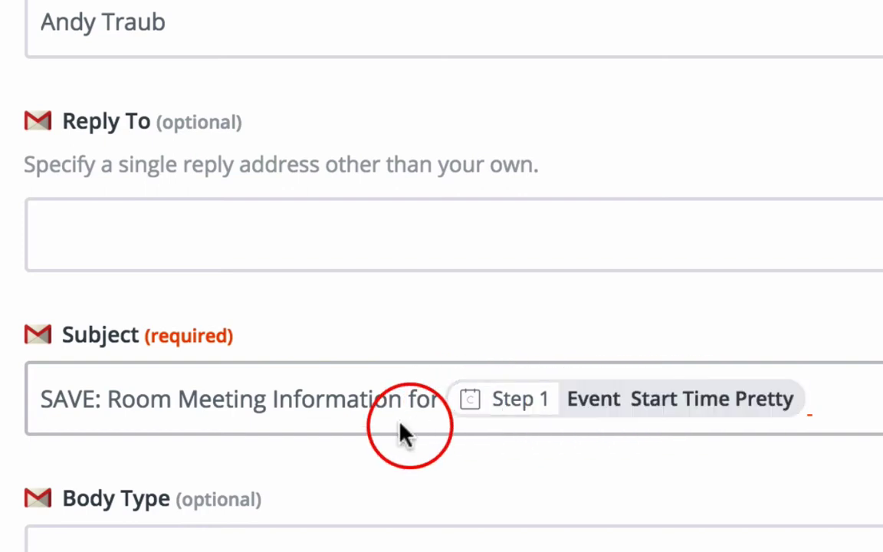
scroll(404, 429, down, 2)
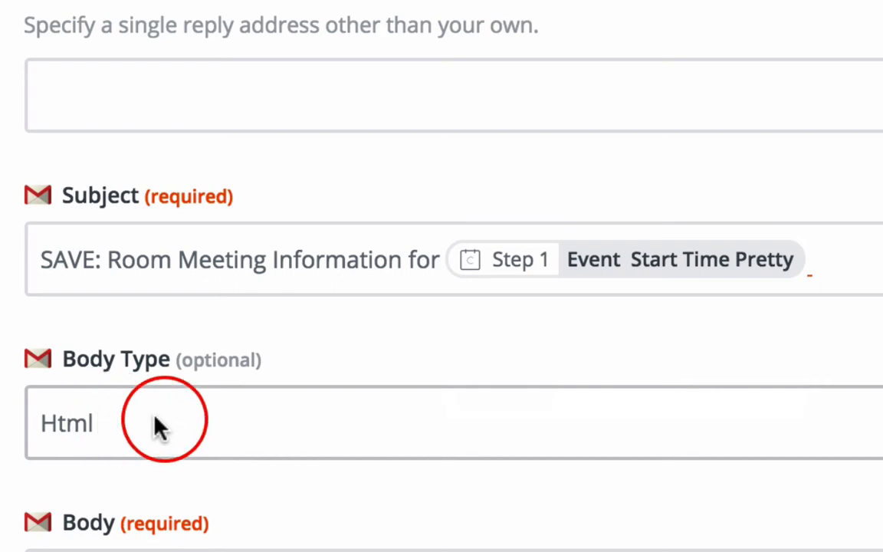
Step: Read through the Gmail Body field's HTML email template
scroll(6, 483, down, 2)
scroll(3, 464, down, 6)
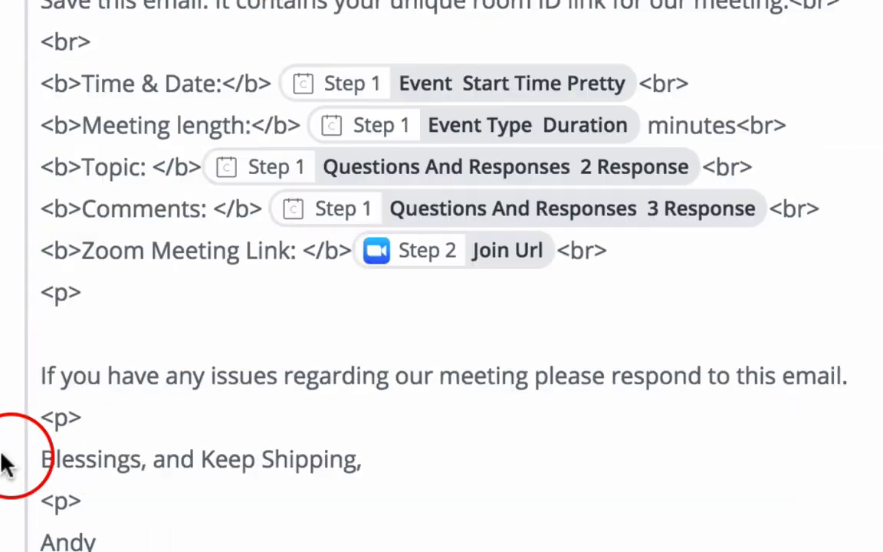
scroll(44, 331, up, 1)
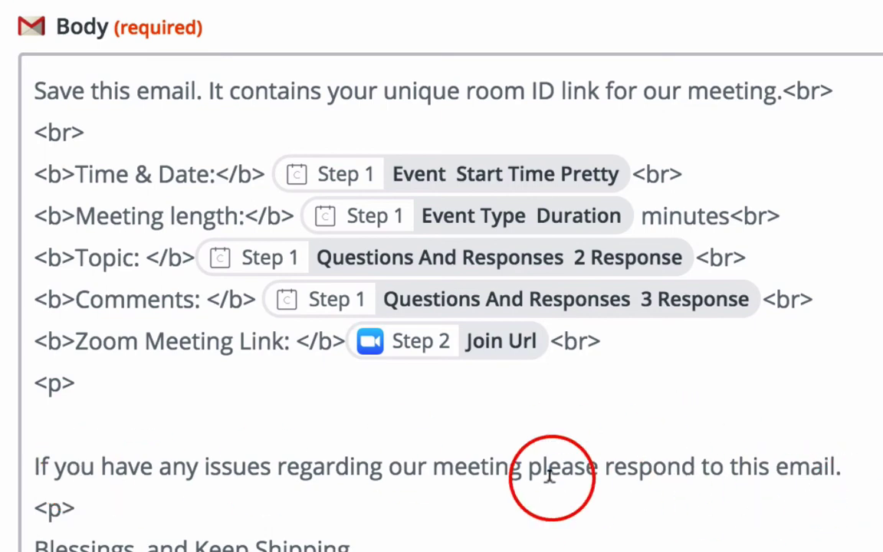
scroll(441, 522, down, 7)
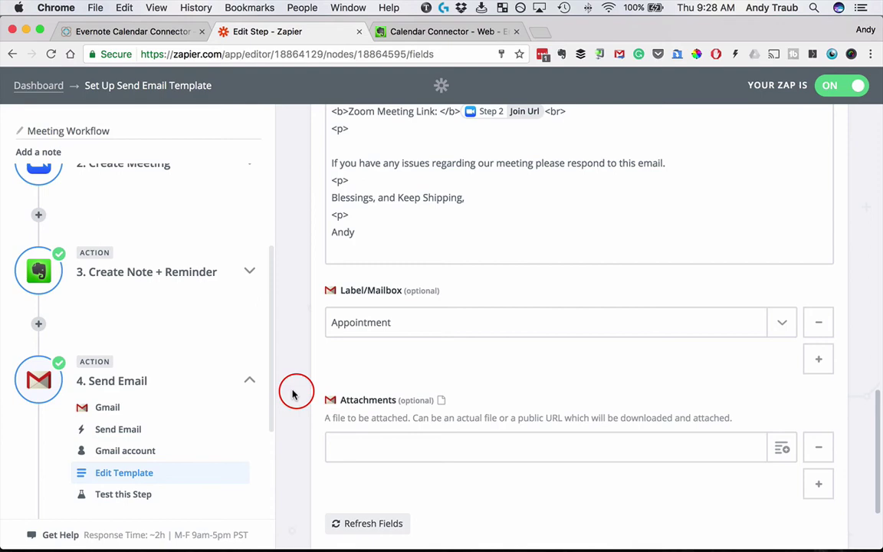
Step: Book a 15 Minute Meeting slot at 03:30pm on Thursday, February 16
click(552, 193)
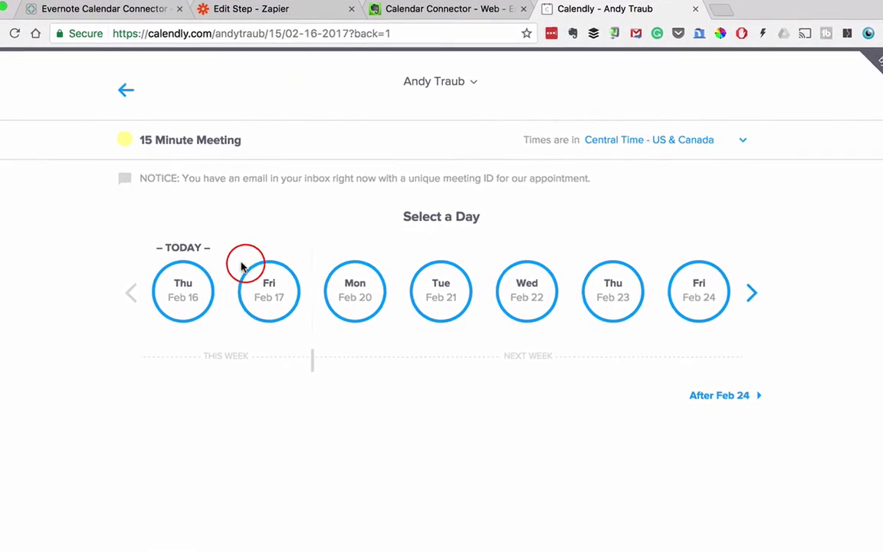
click(168, 292)
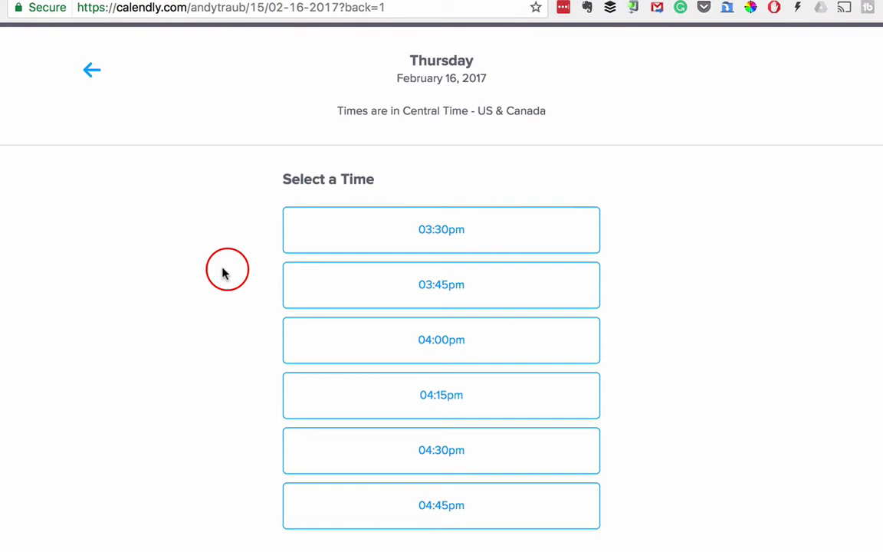
click(437, 233)
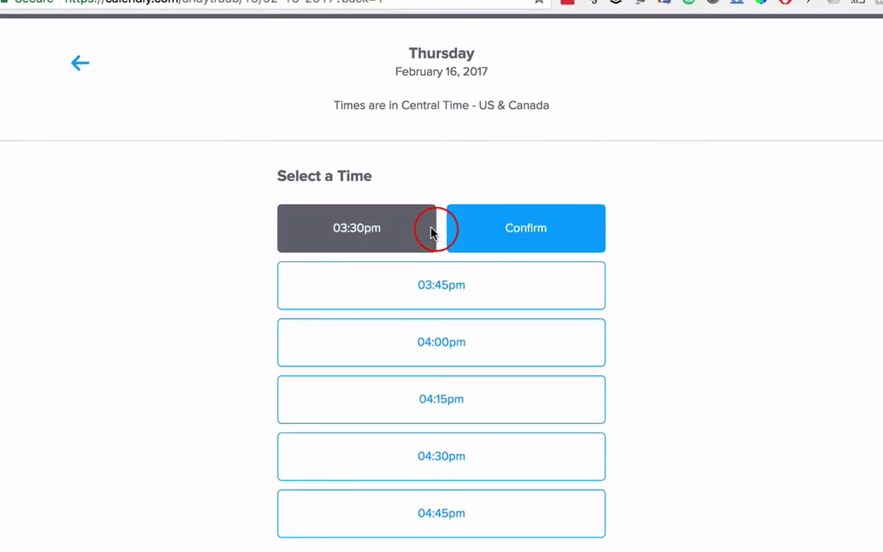
click(527, 226)
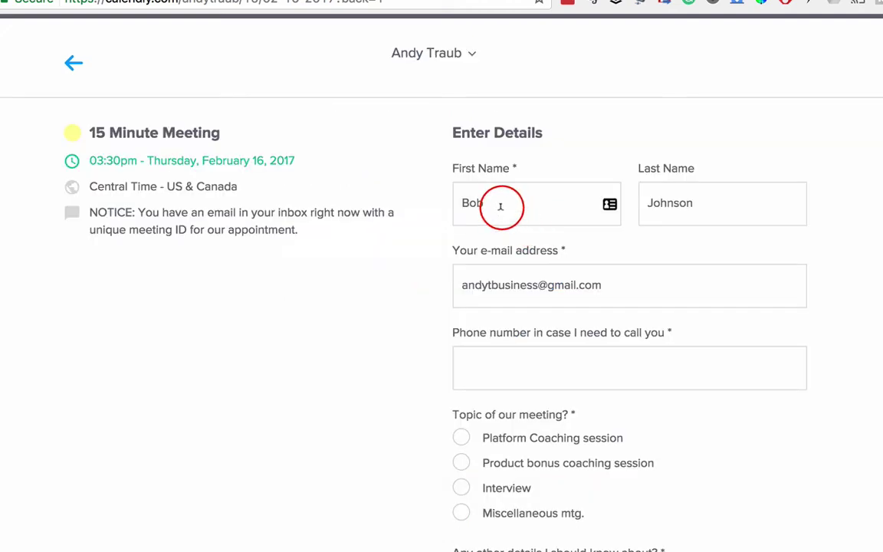
Step: Fill in the booking form with a phone number, topic Interview, and other meeting details
click(500, 206)
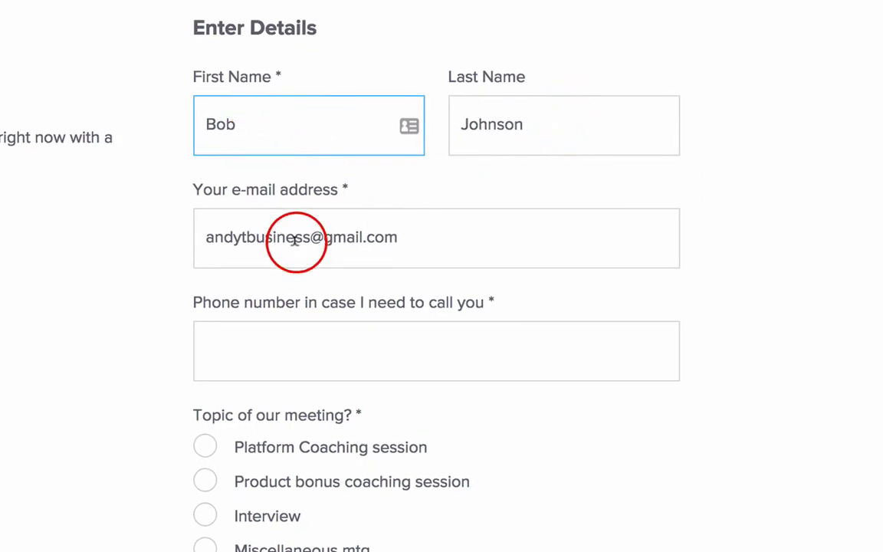
click(252, 347)
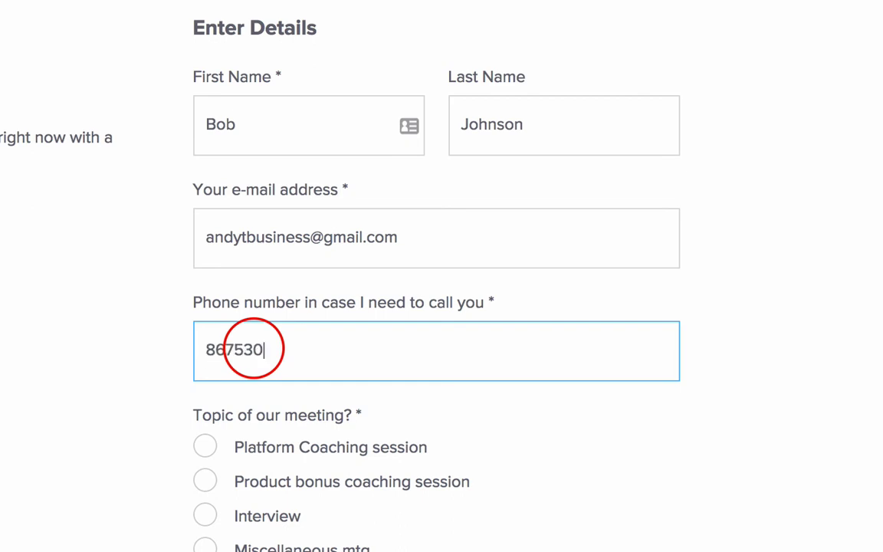
text(8675309)
scroll(568, 322, down, 2)
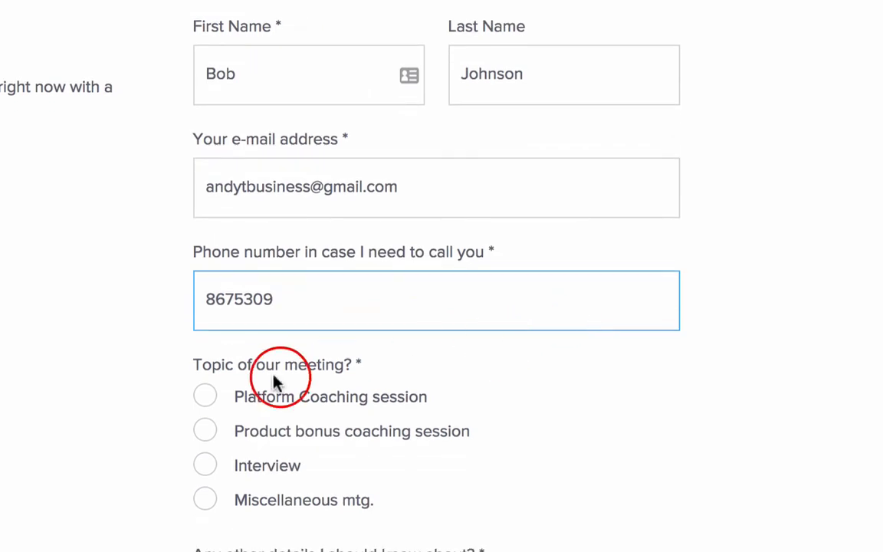
scroll(205, 449, down, 3)
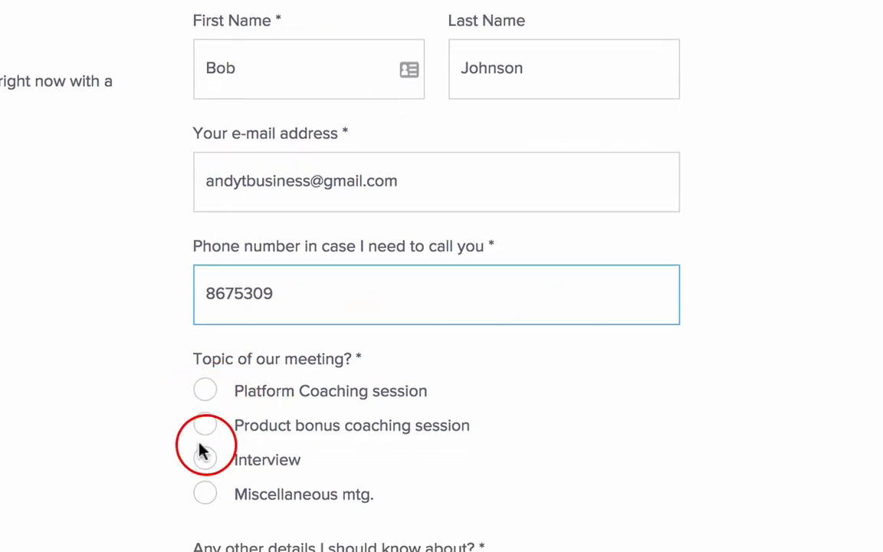
click(205, 319)
scroll(144, 381, down, 1)
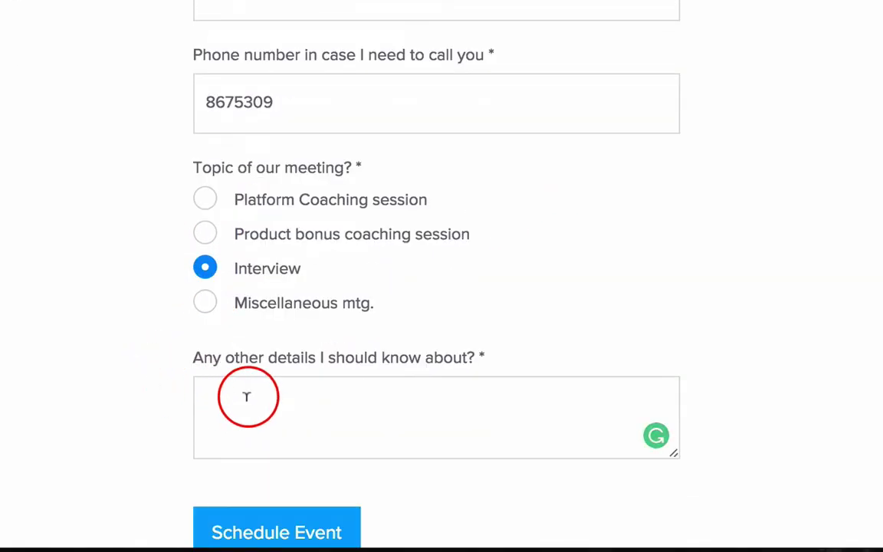
click(249, 396)
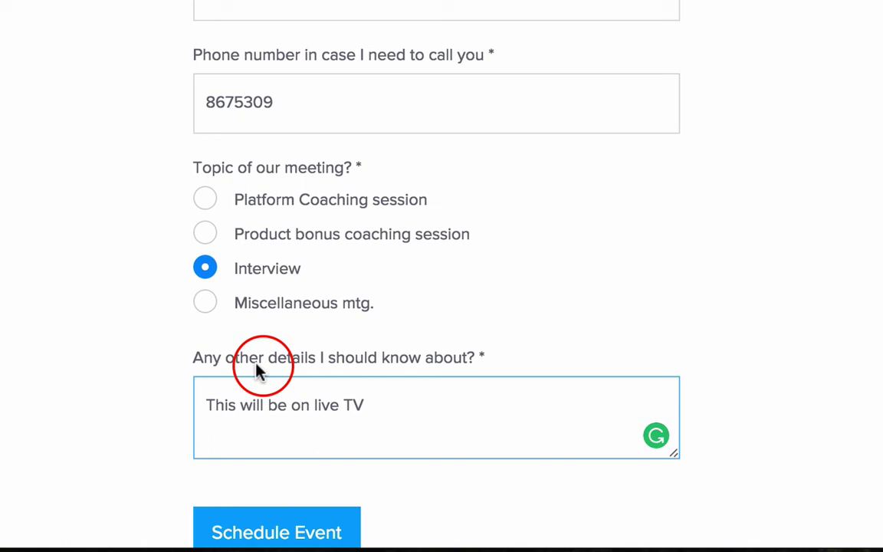
scroll(253, 399, down, 1)
Step: Schedule the 15 Minute Interview booking and scroll back up to review it
click(254, 492)
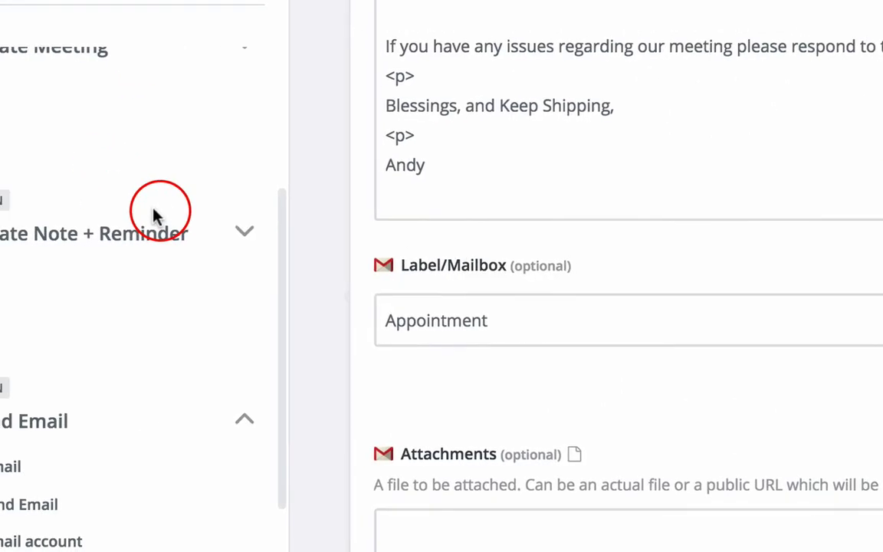
scroll(243, 214, up, 2)
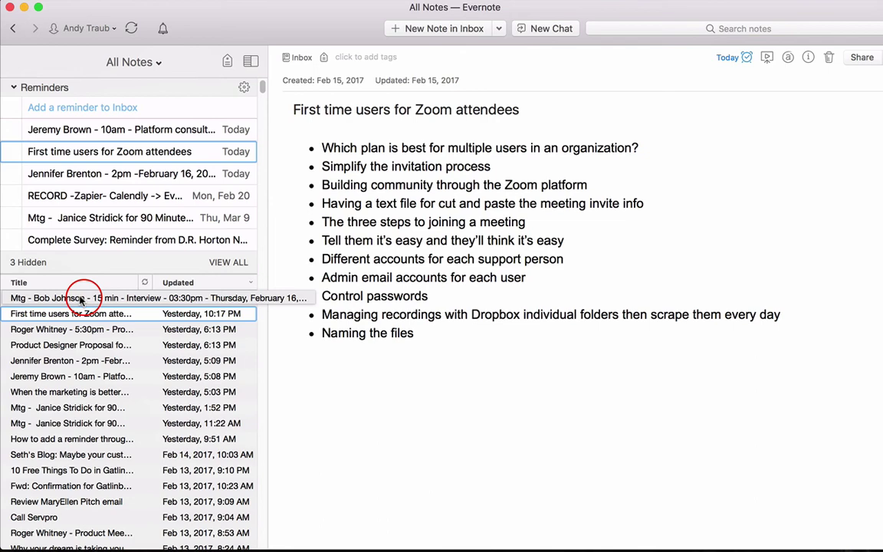
Step: Open the new 'Mtg - 15 min - Interview' note in Evernote
click(80, 299)
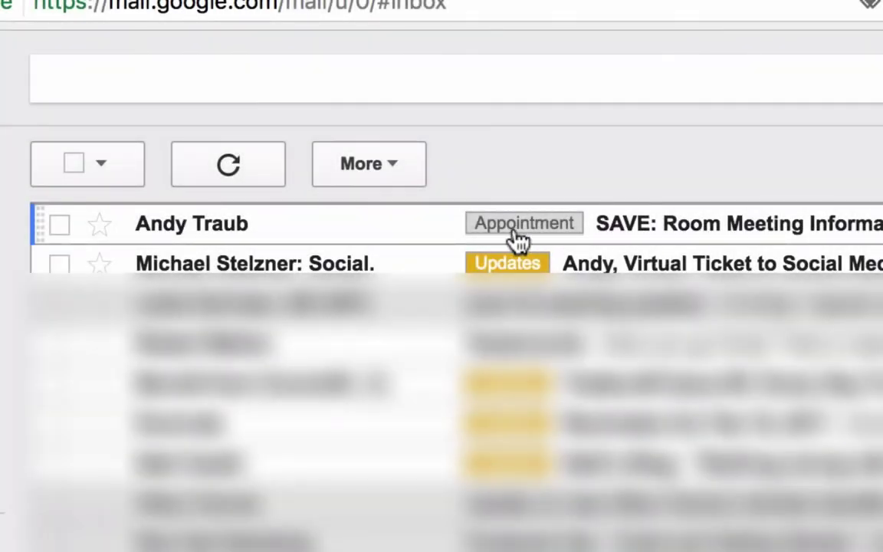
Step: Read the 'SAVE: Room Meeting Information' email, then the 'Confirmed: 15 Minute Meeting' email
click(740, 228)
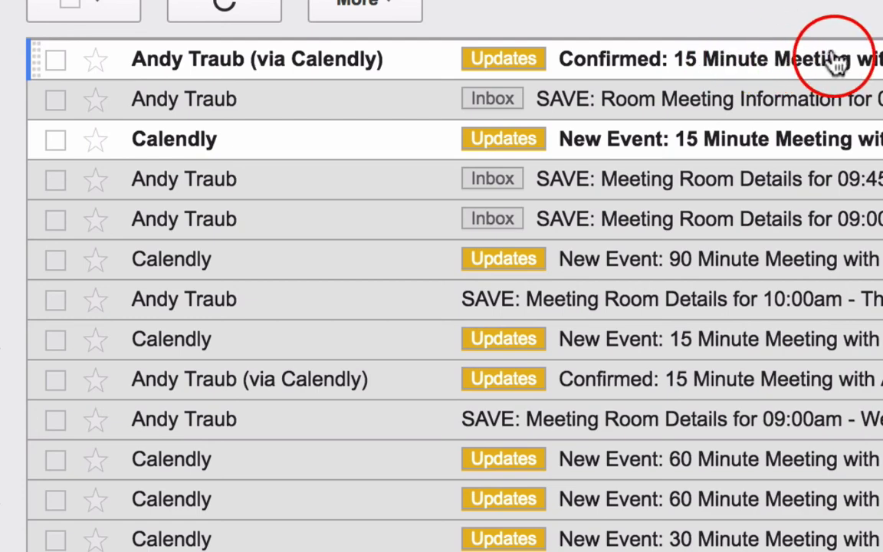
click(761, 61)
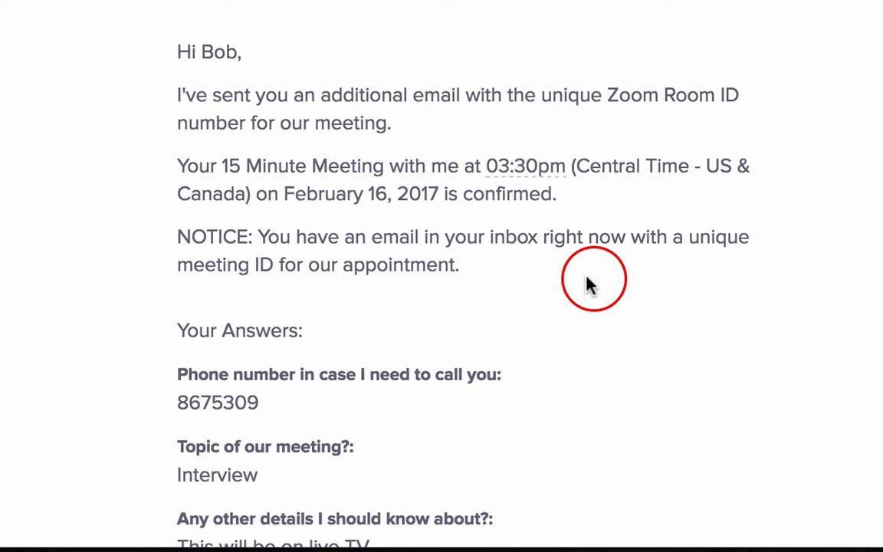
scroll(750, 259, down, 2)
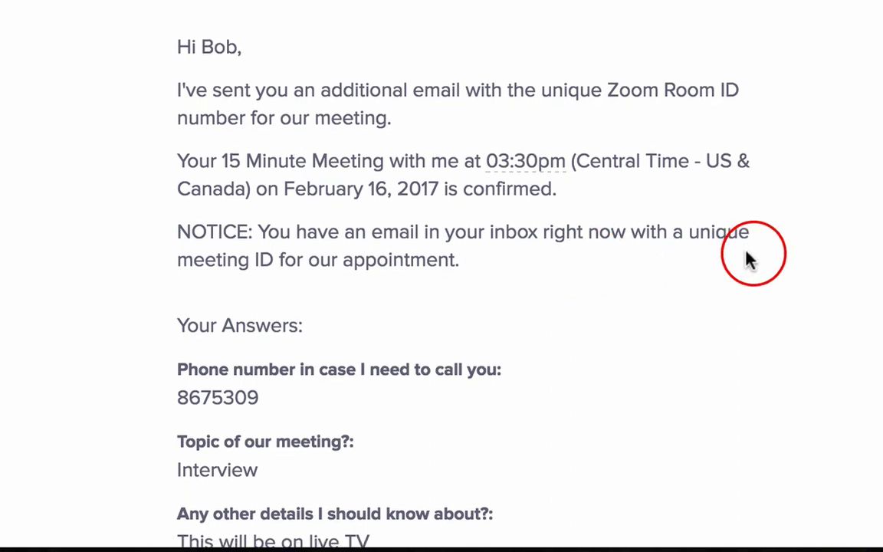